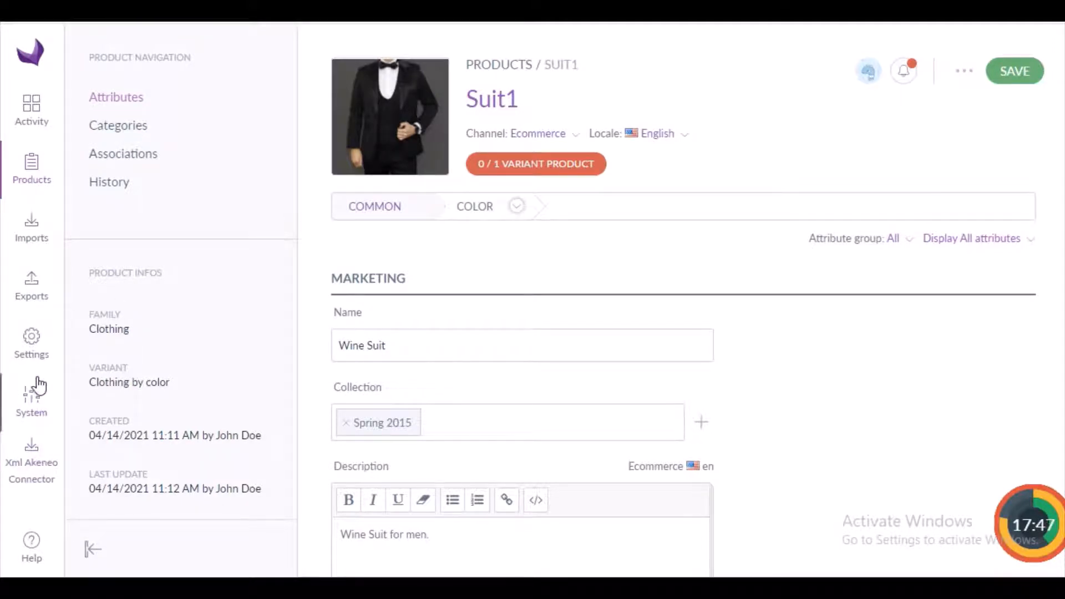
Start a new export profile with the code xml_export and the label "xml export".
click(29, 289)
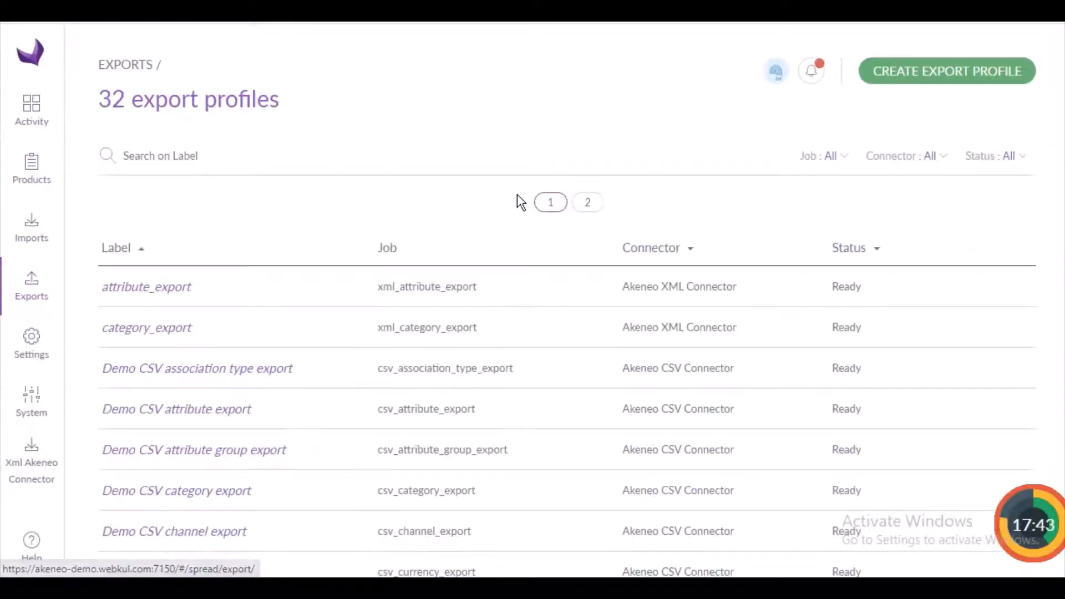
click(974, 75)
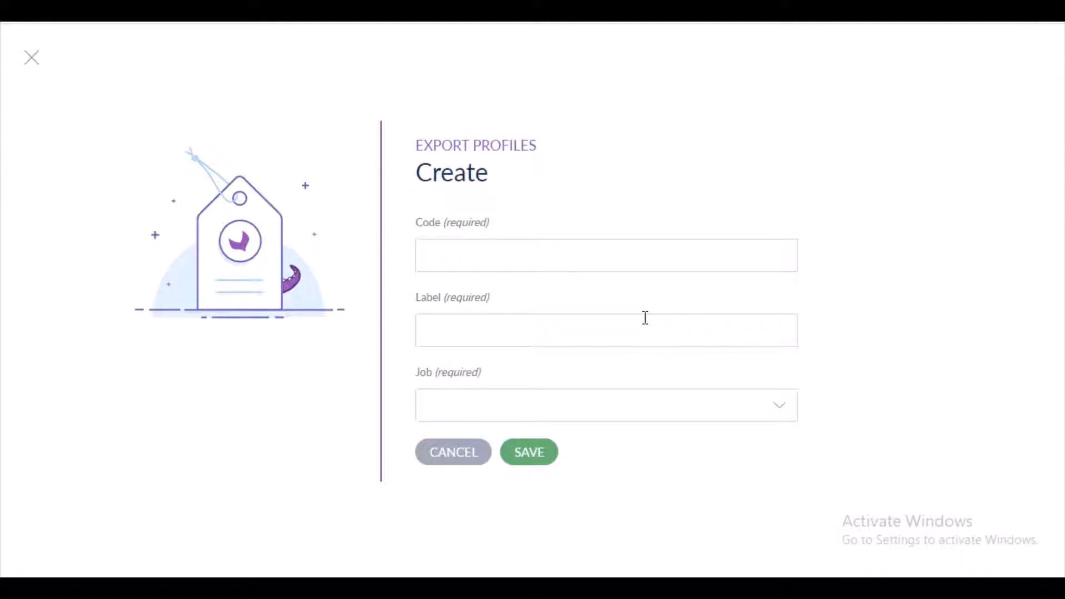
click(629, 250)
text(x)
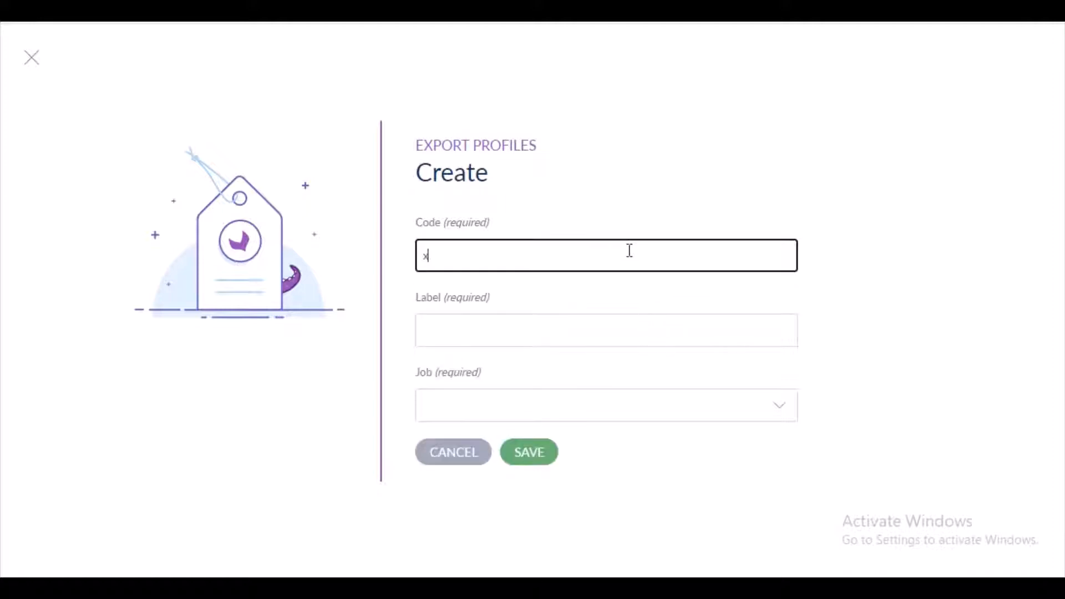
text(ml_export)
click(584, 328)
text(xml export)
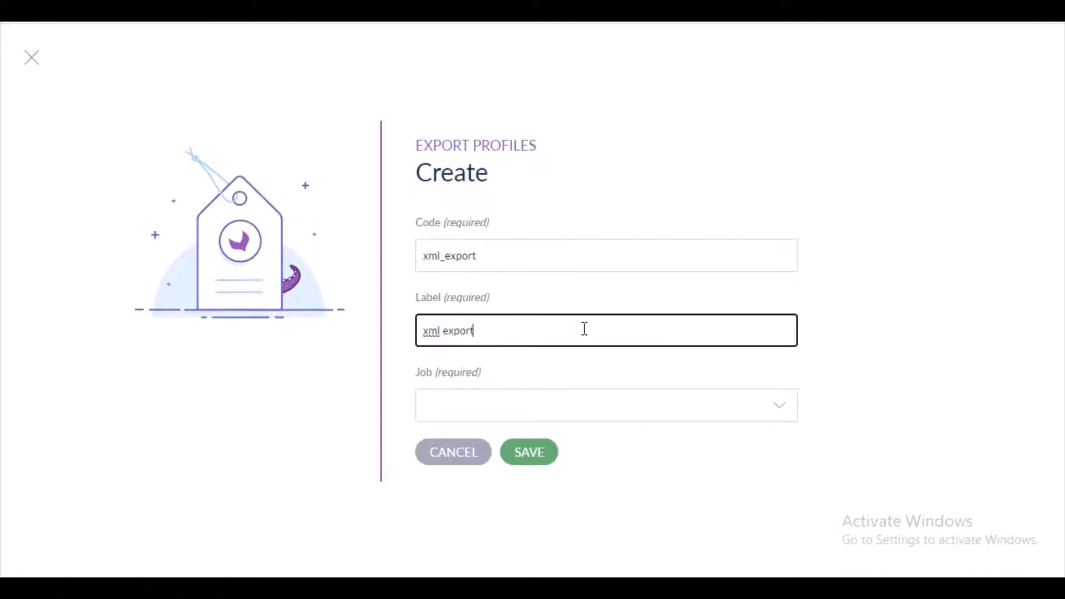
Assign the Akeneo XML Connector's Product Export job to the new profile and save it.
click(552, 412)
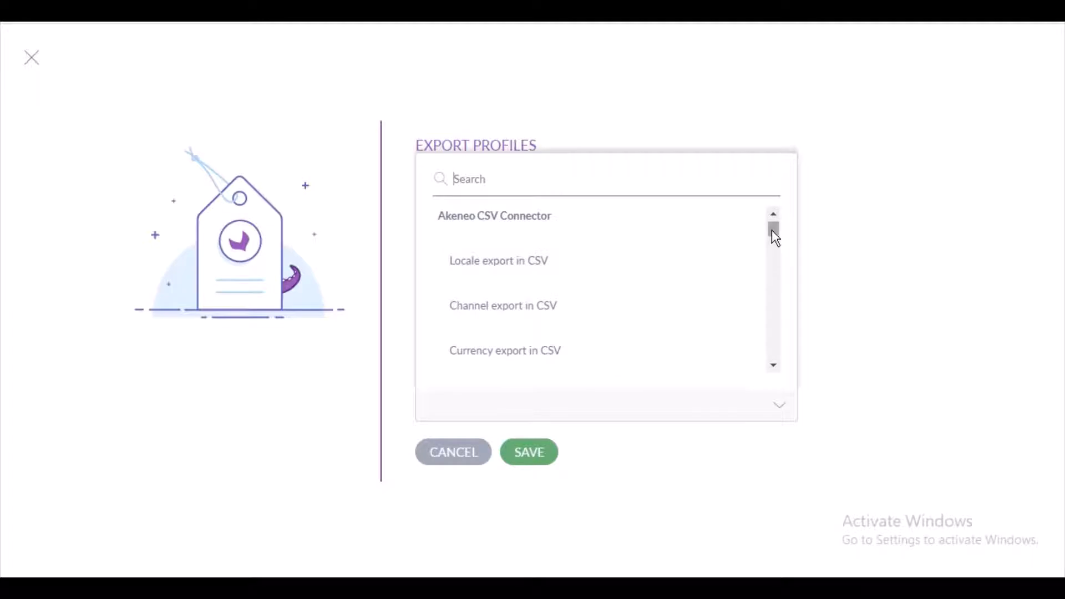
drag(773, 231, 766, 355)
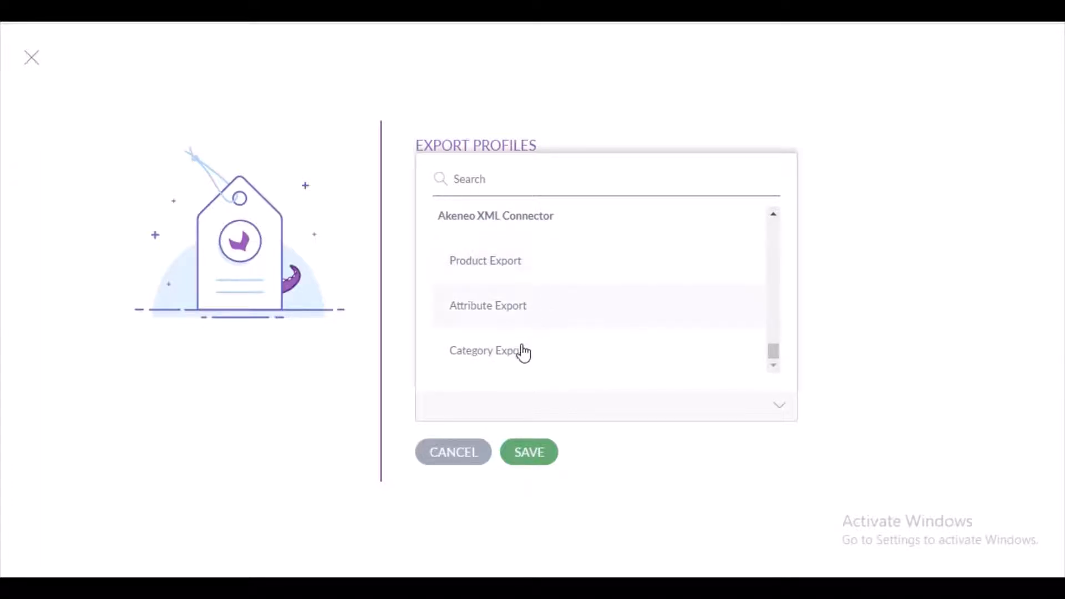
click(508, 269)
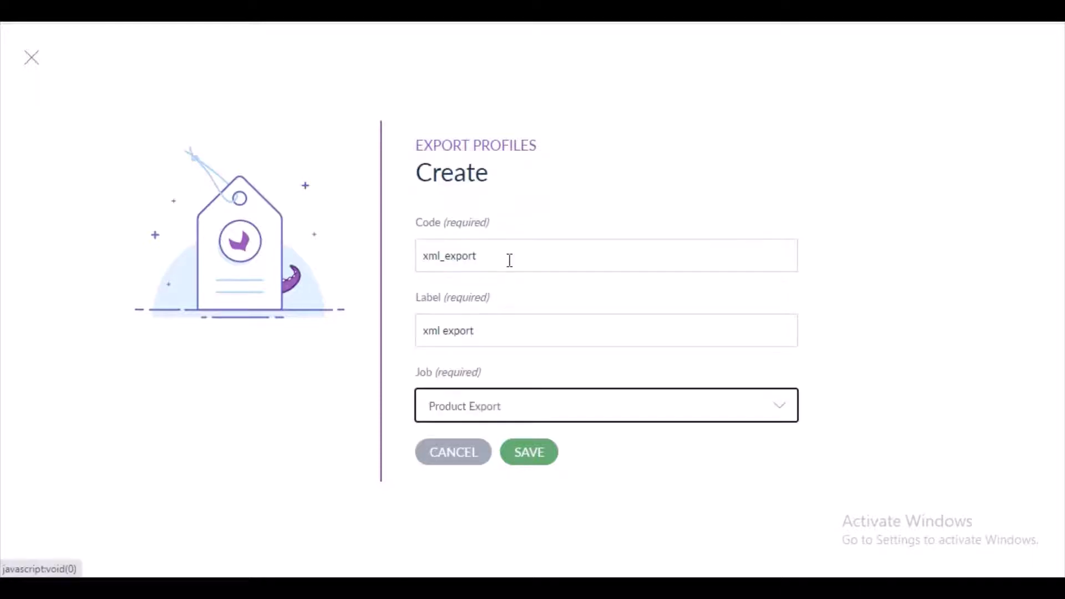
click(527, 459)
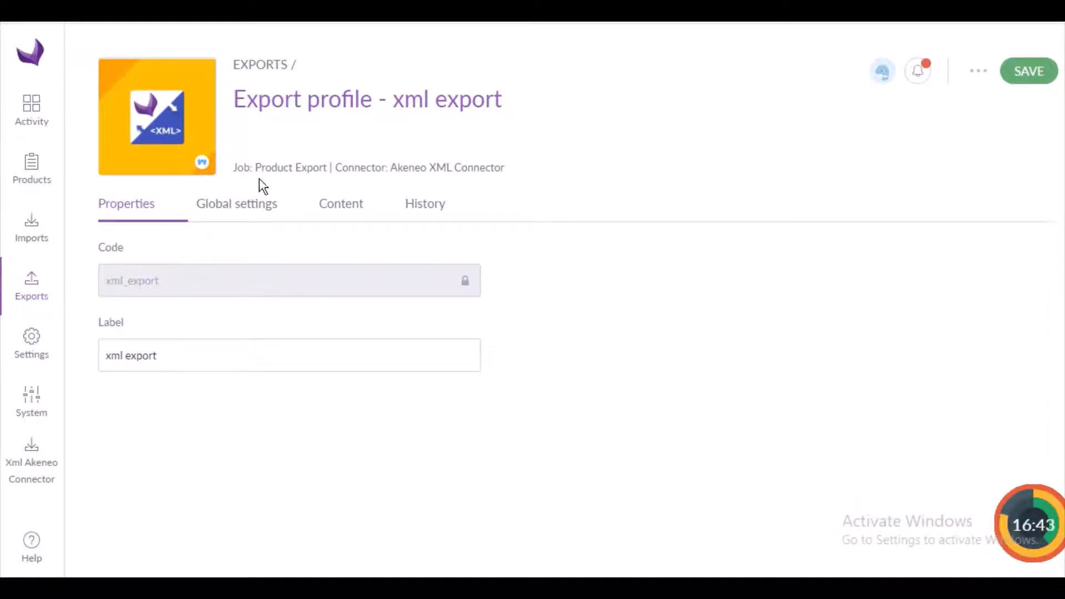
Set the XML template to Test in the export profile's global settings.
click(245, 214)
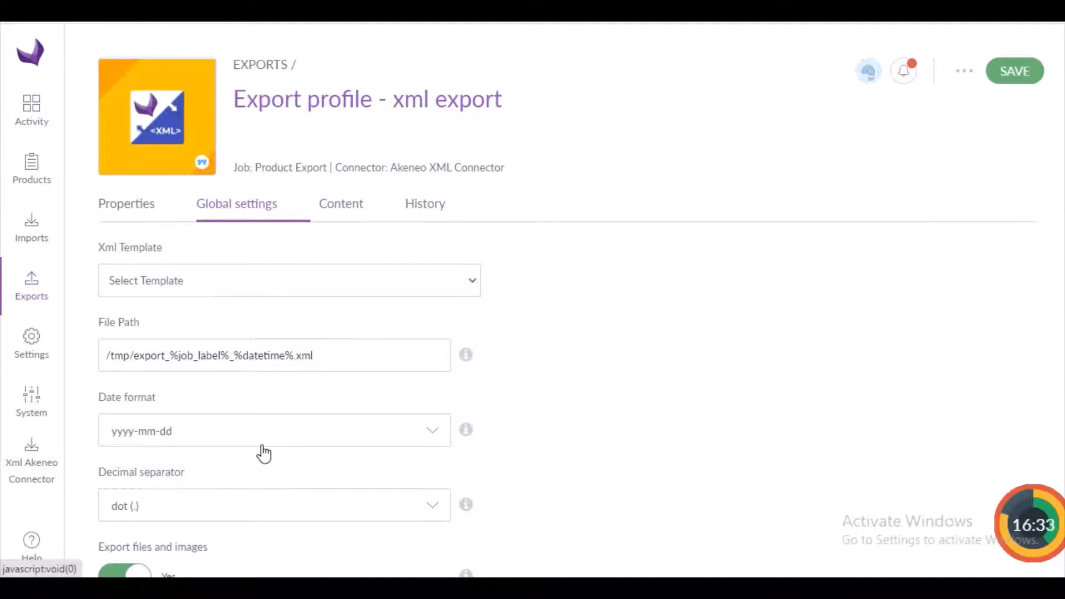
click(473, 286)
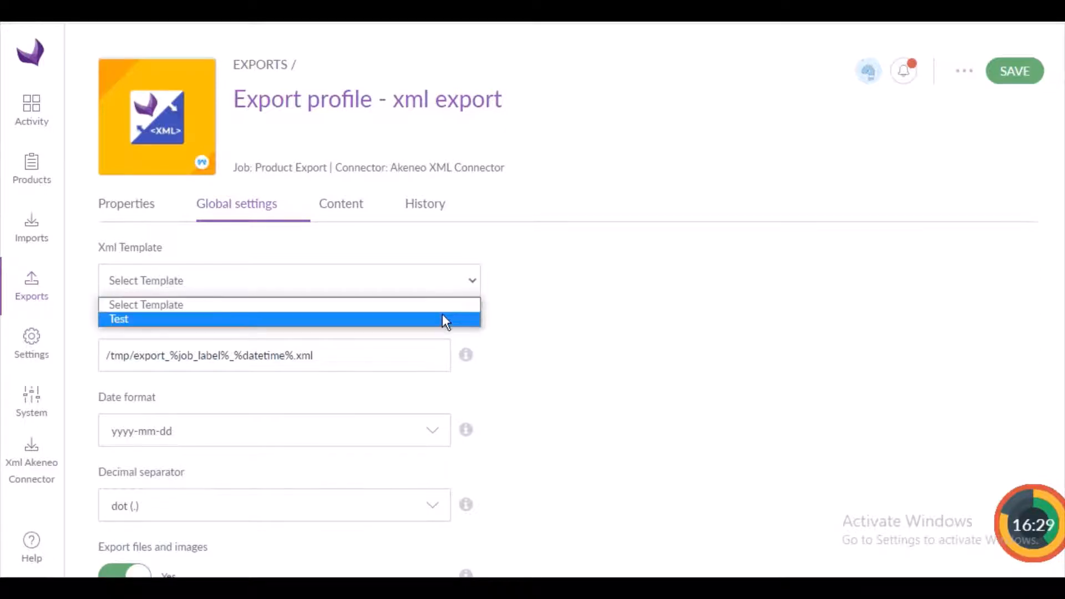
click(444, 320)
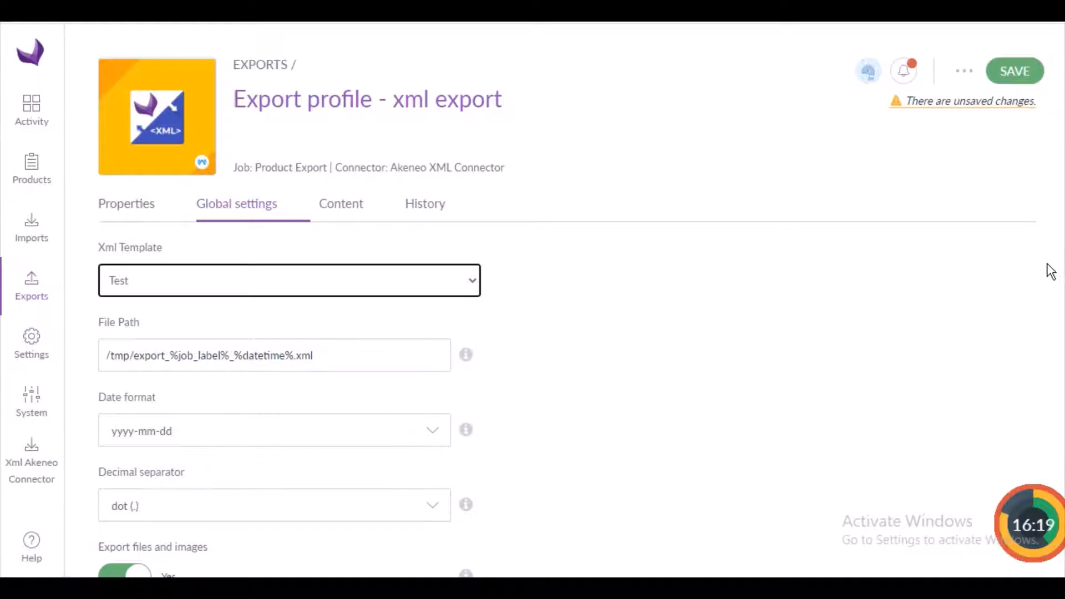
scroll(566, 361, down, 1)
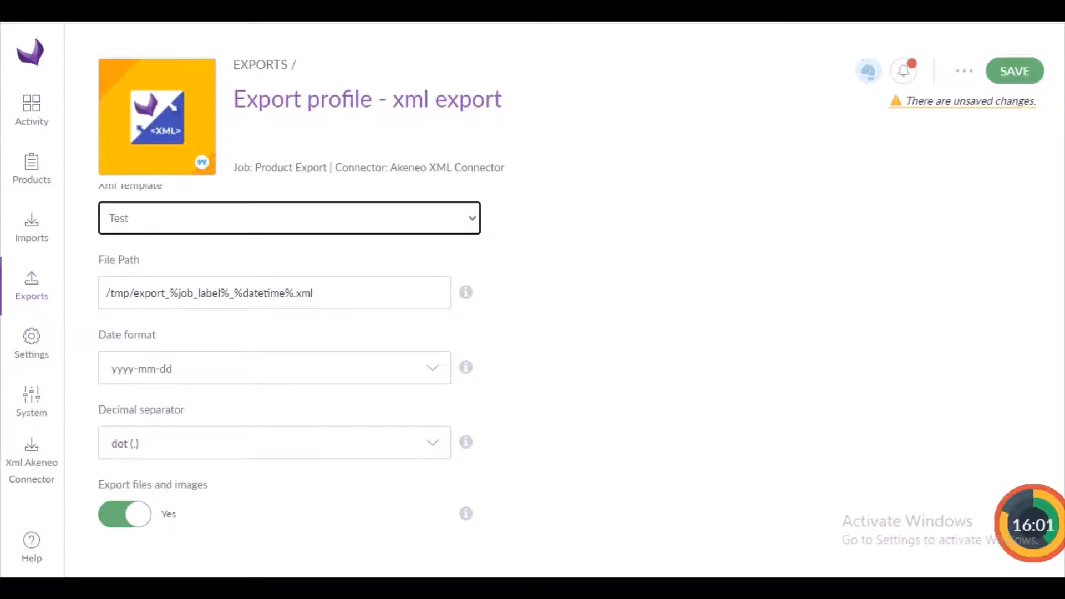
scroll(555, 333, up, 1)
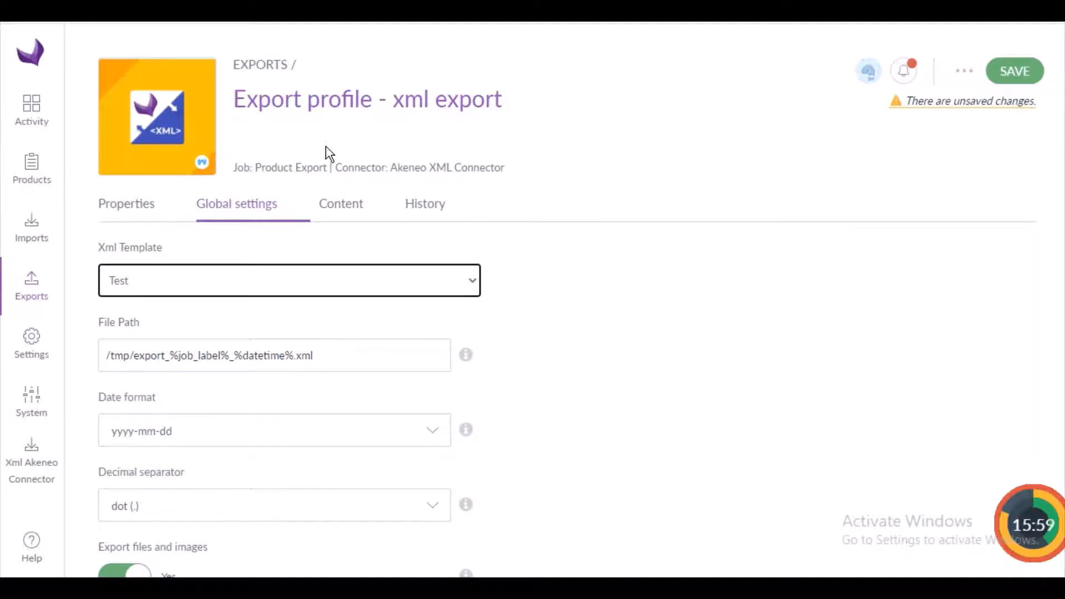
Filter the exported data to the Ecommerce channel and the English (United States) locale.
click(341, 207)
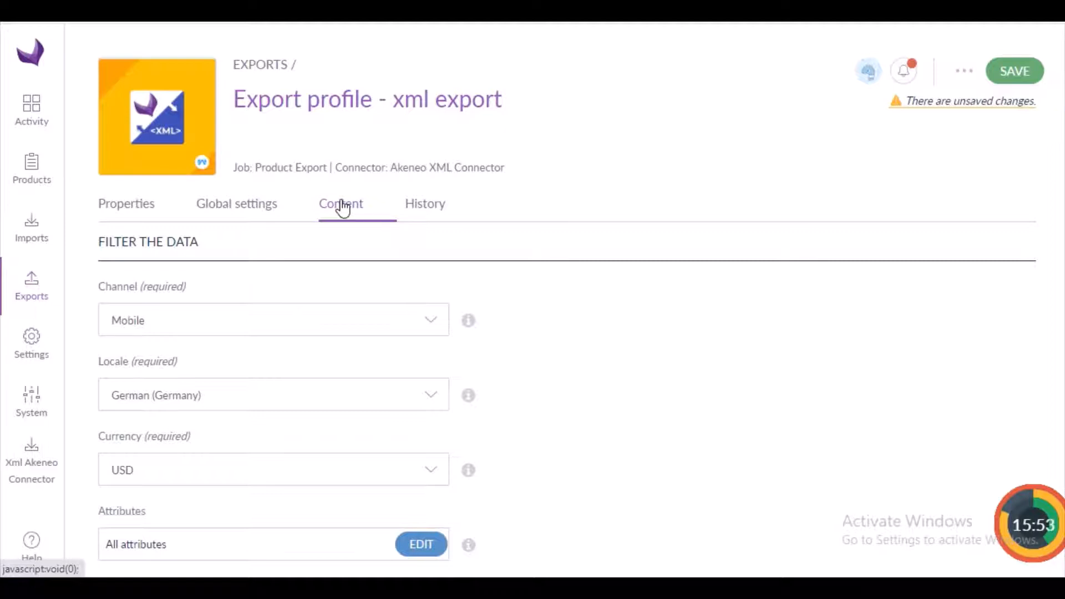
click(437, 326)
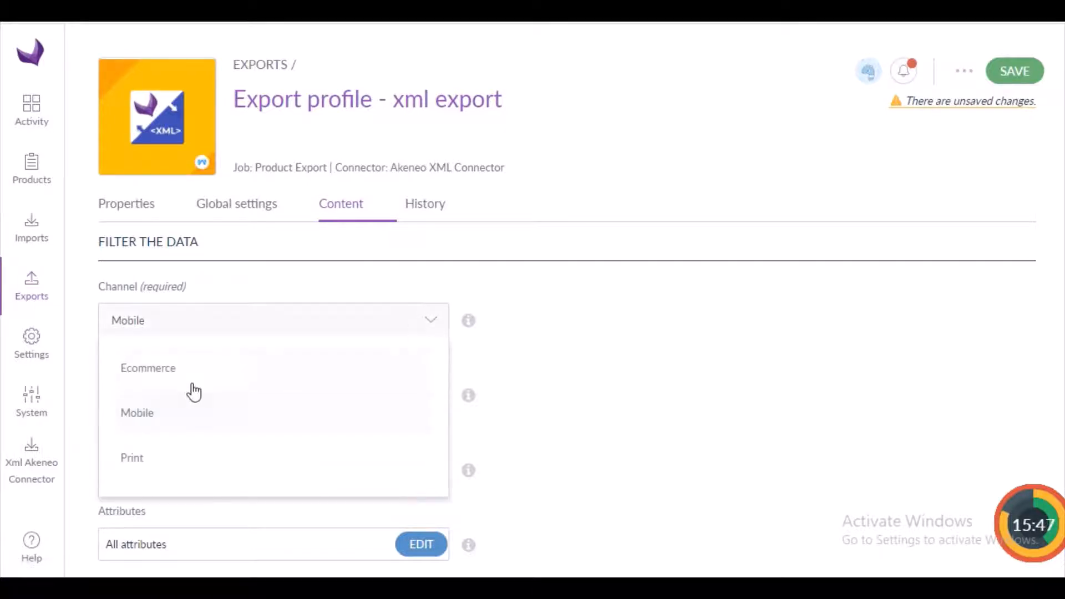
click(171, 375)
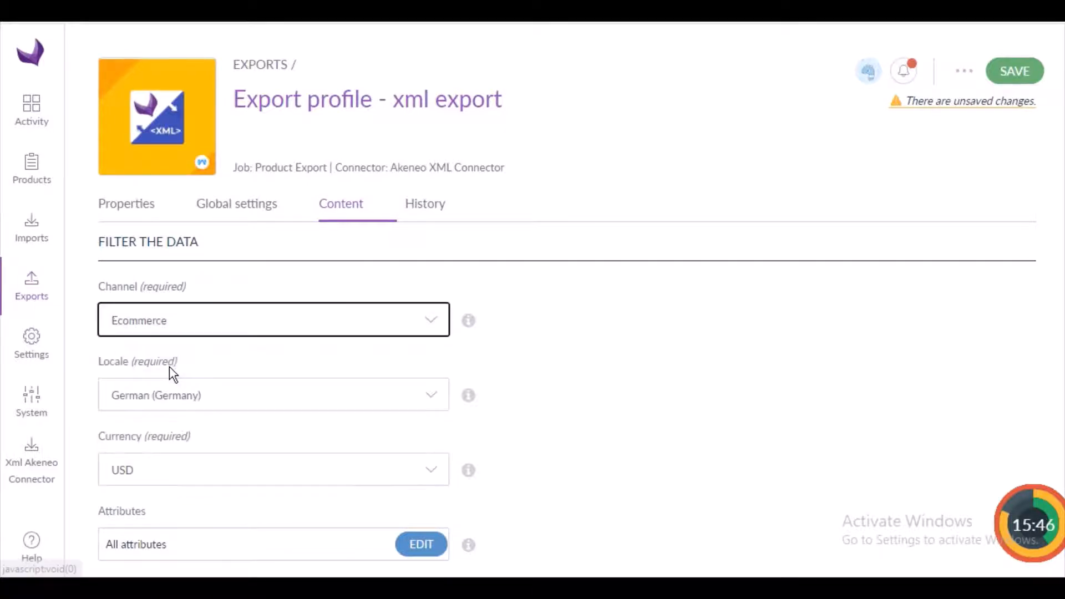
click(434, 397)
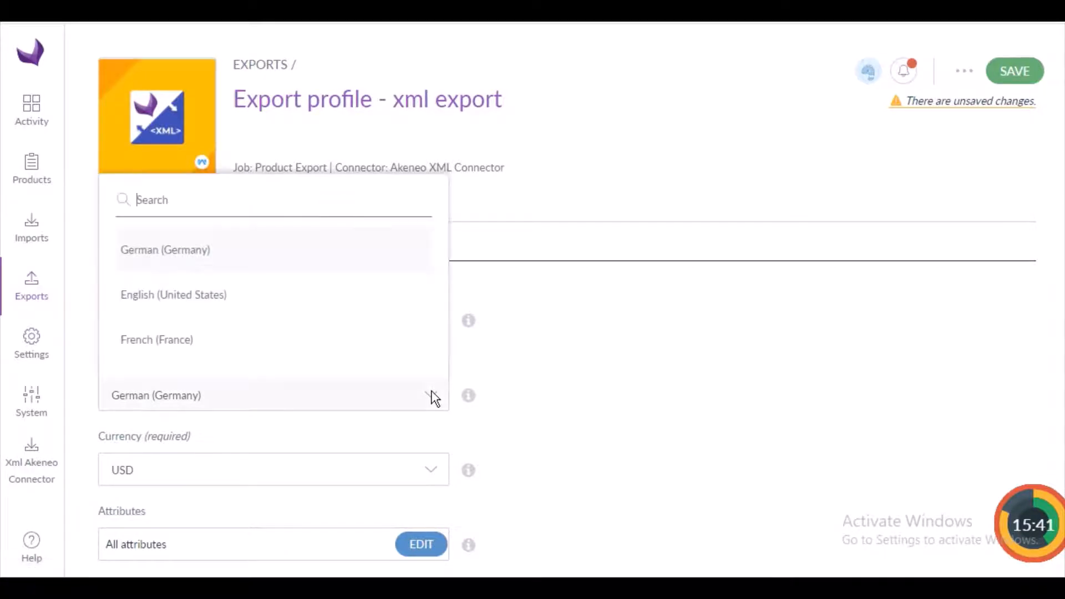
click(226, 305)
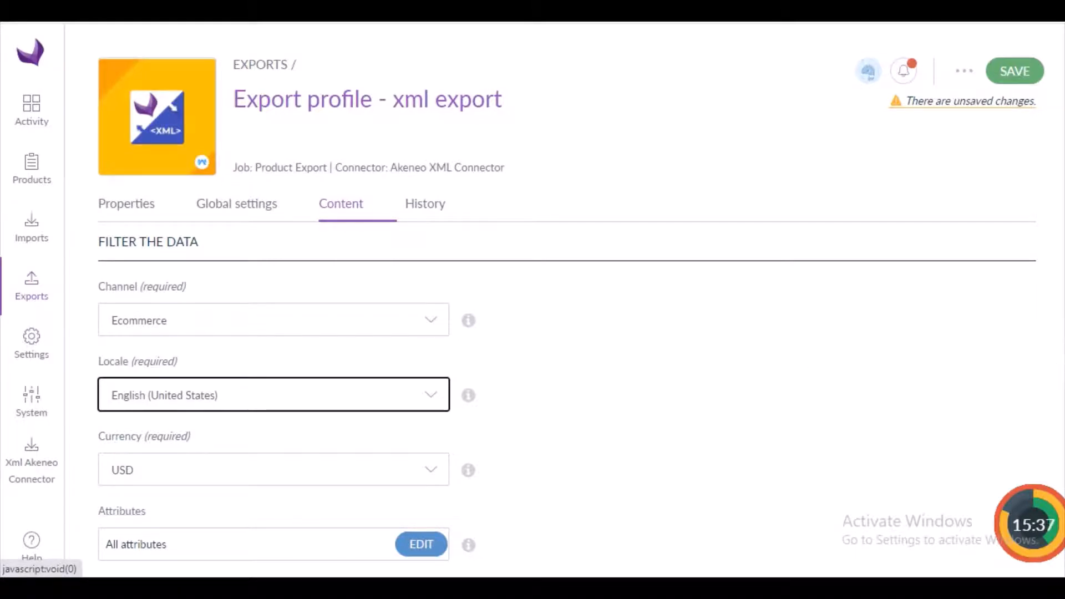
Set the product filter's completeness to "No condition on completeness".
scroll(660, 302, down, 3)
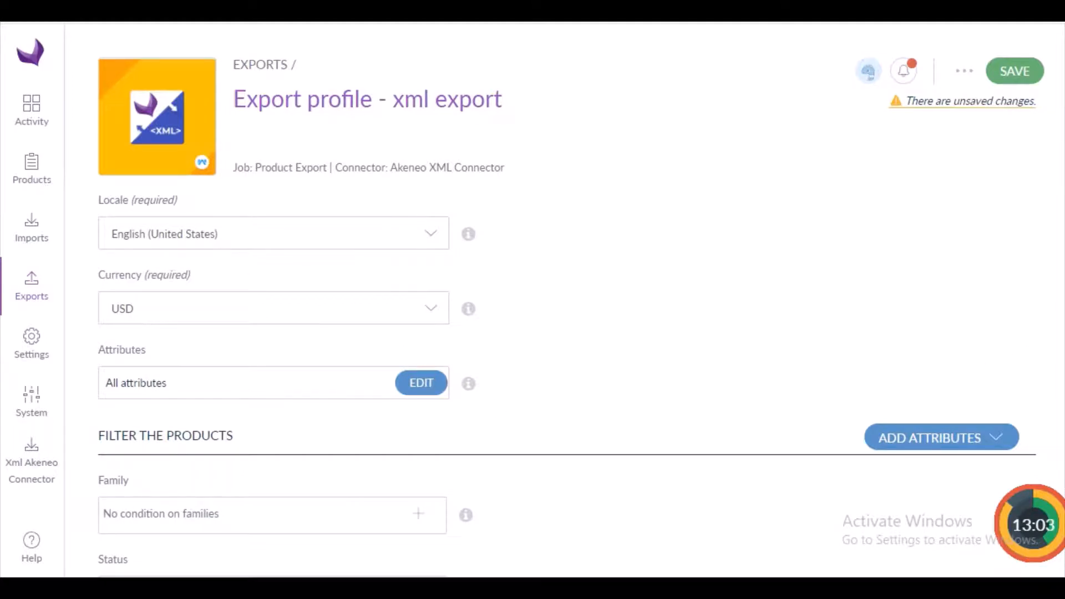
scroll(566, 381, down, 5)
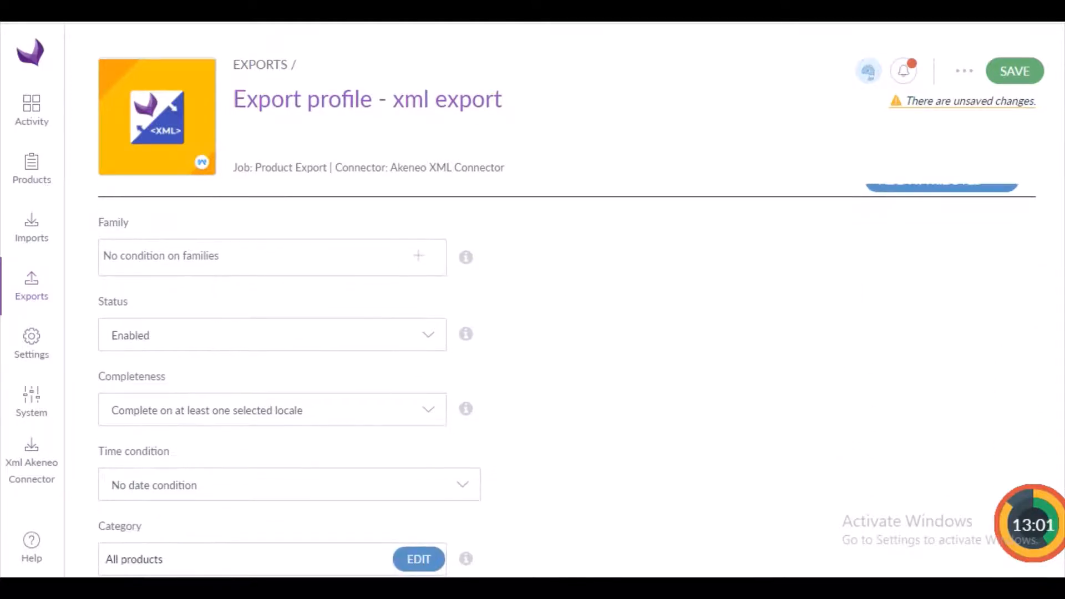
scroll(519, 338, up, 1)
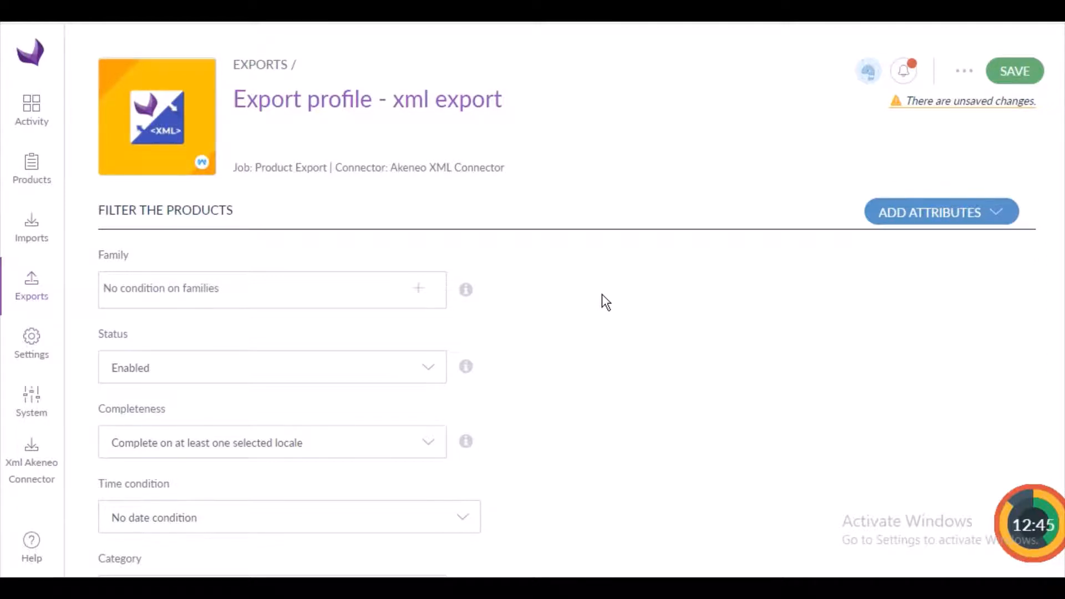
click(431, 375)
click(430, 375)
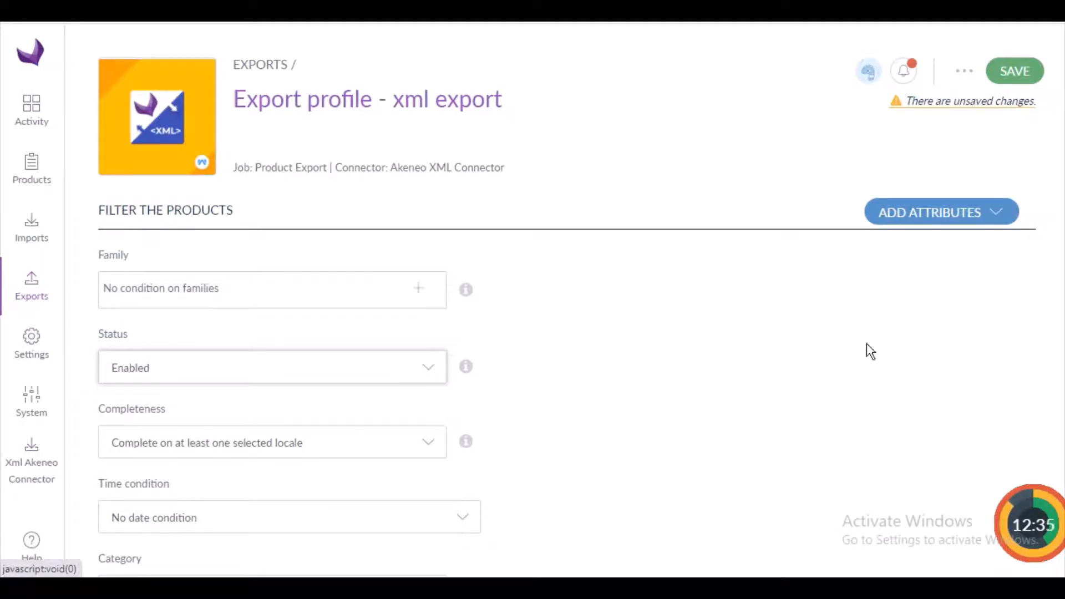
scroll(774, 282, down, 3)
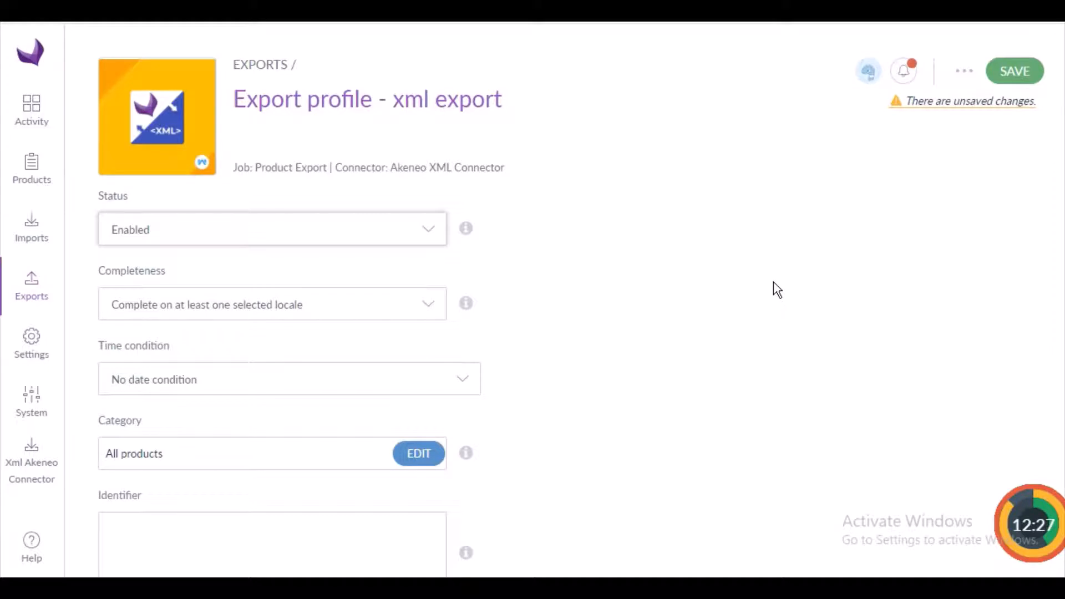
click(431, 311)
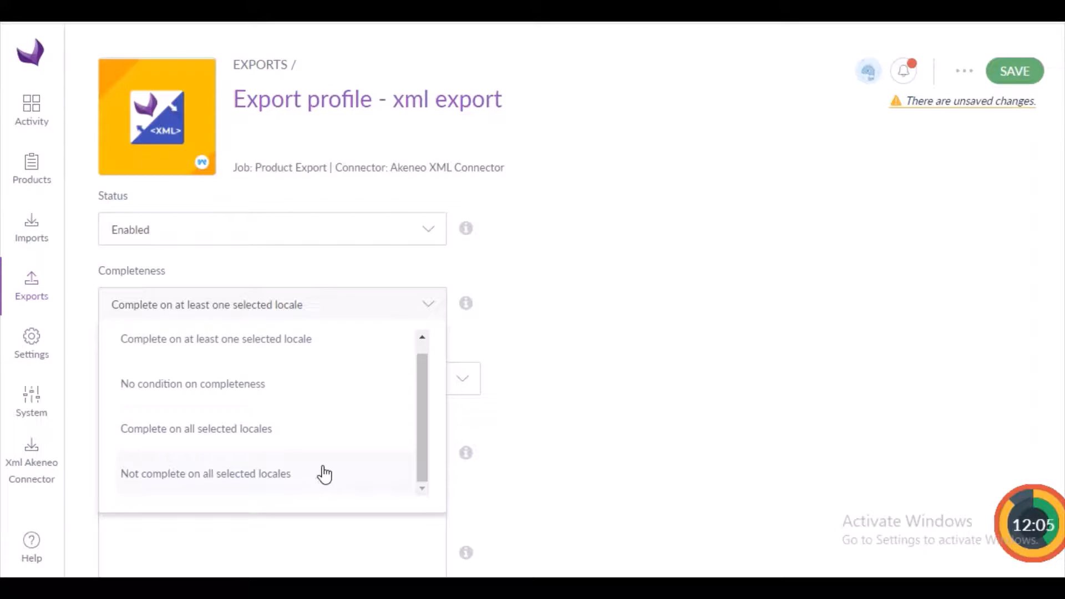
click(612, 375)
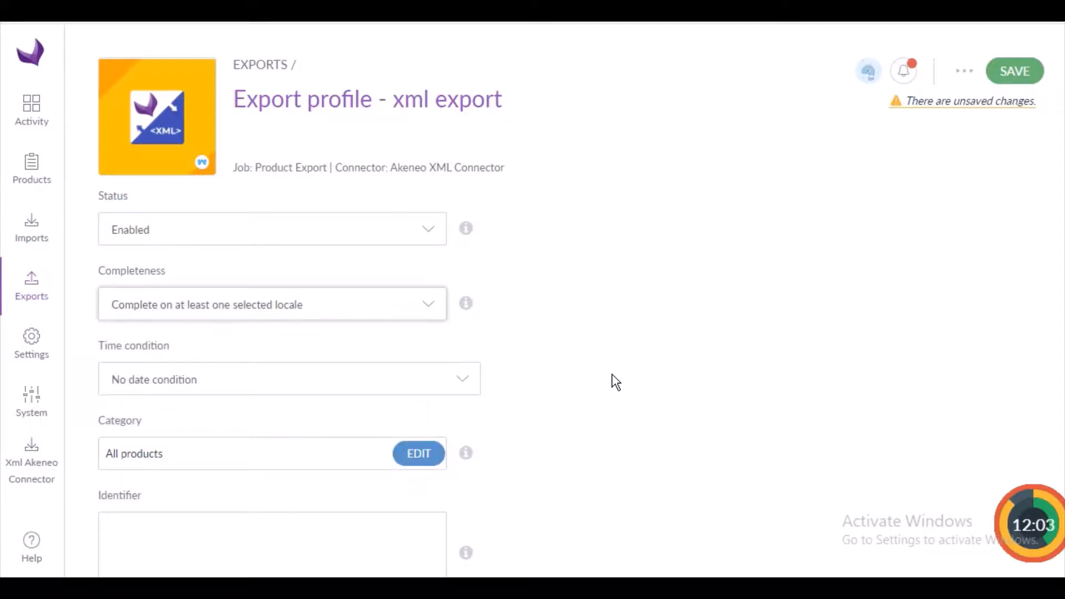
click(429, 304)
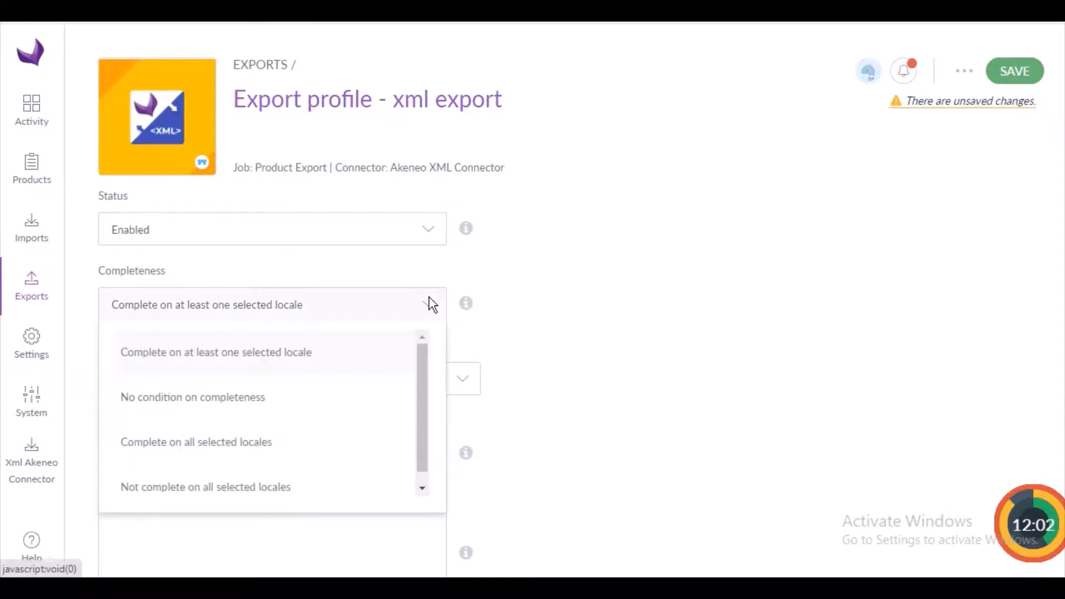
click(249, 406)
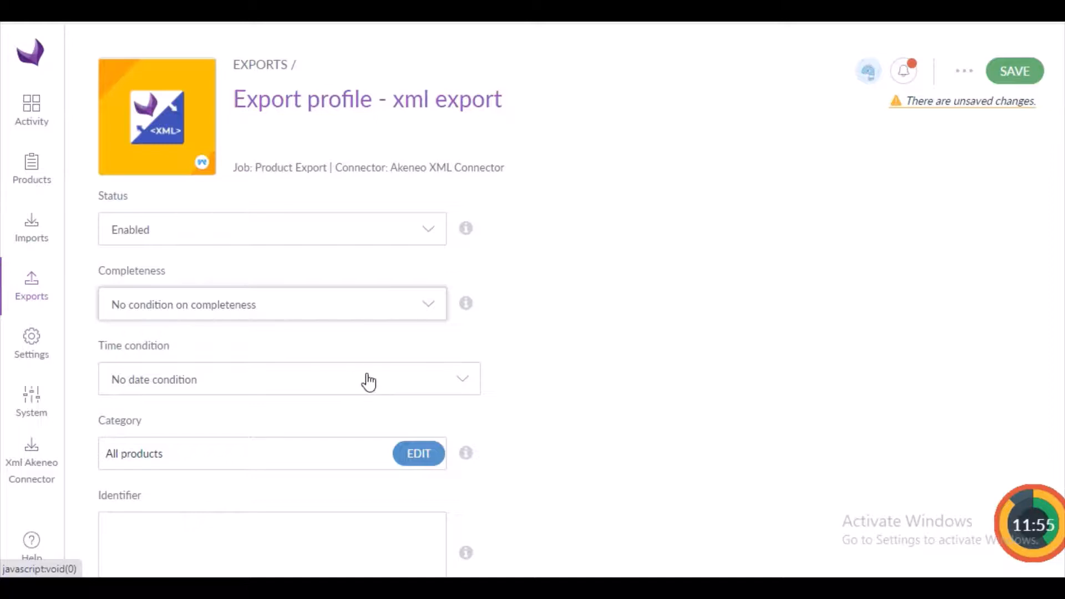
click(462, 384)
scroll(168, 285, down, 1)
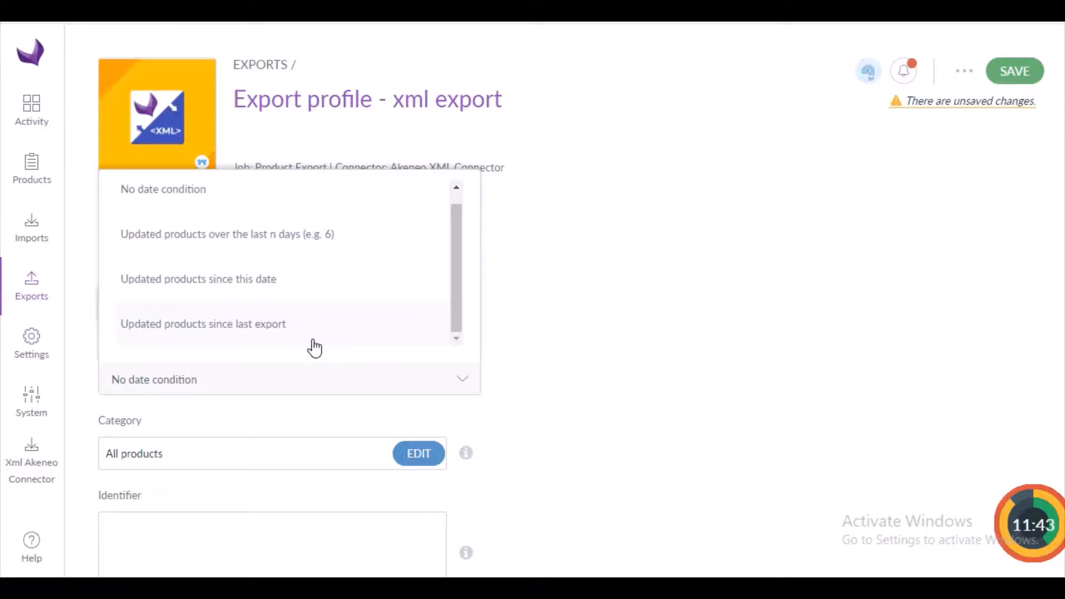
click(552, 335)
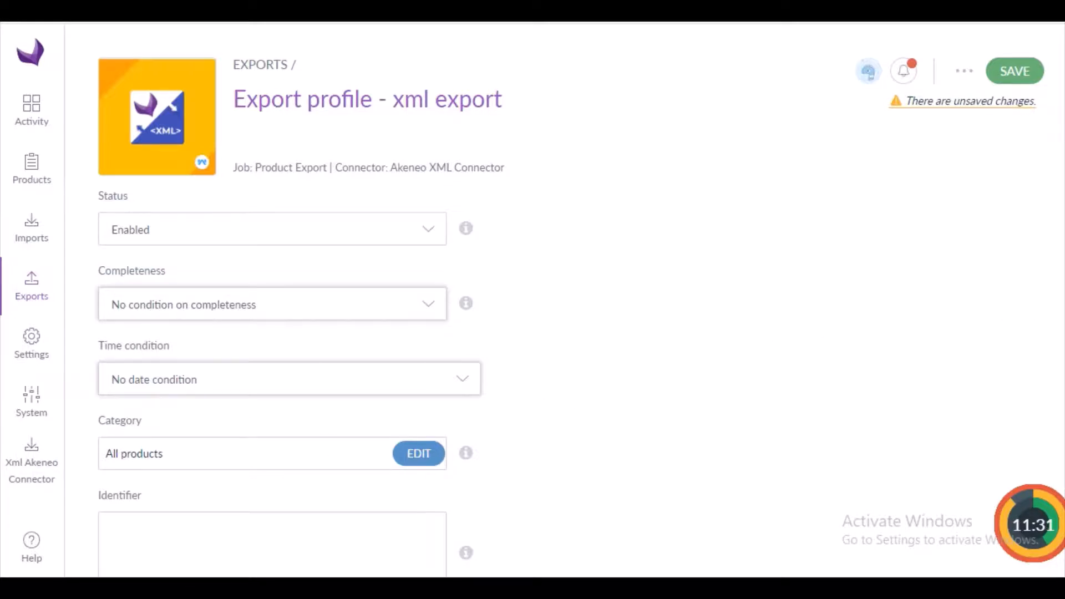
Recheck the profile's global settings and content filters, and save the xml export profile.
scroll(777, 316, down, 1)
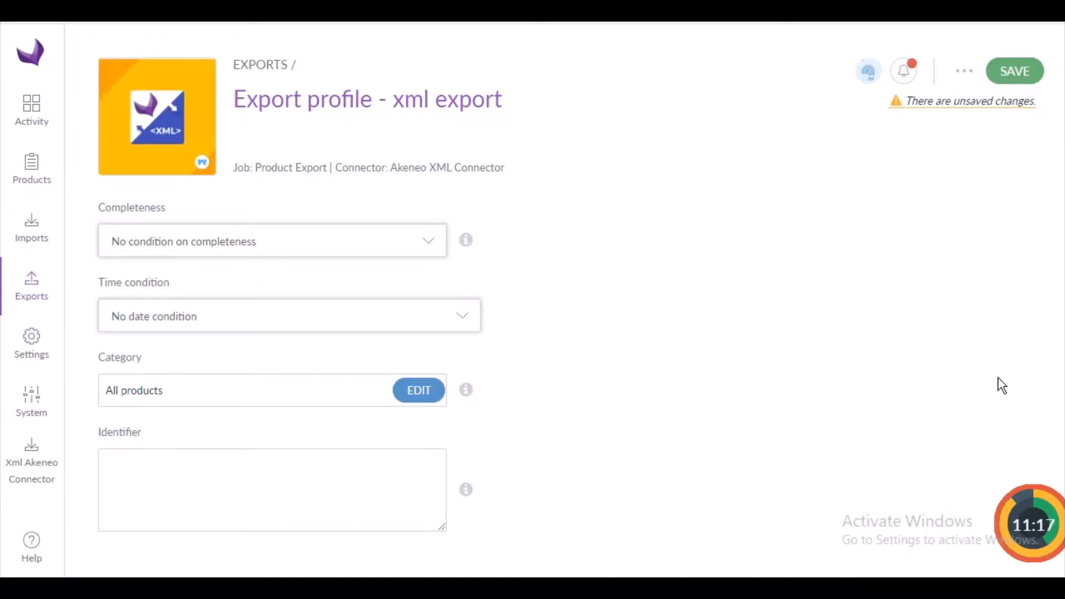
scroll(577, 380, up, 6)
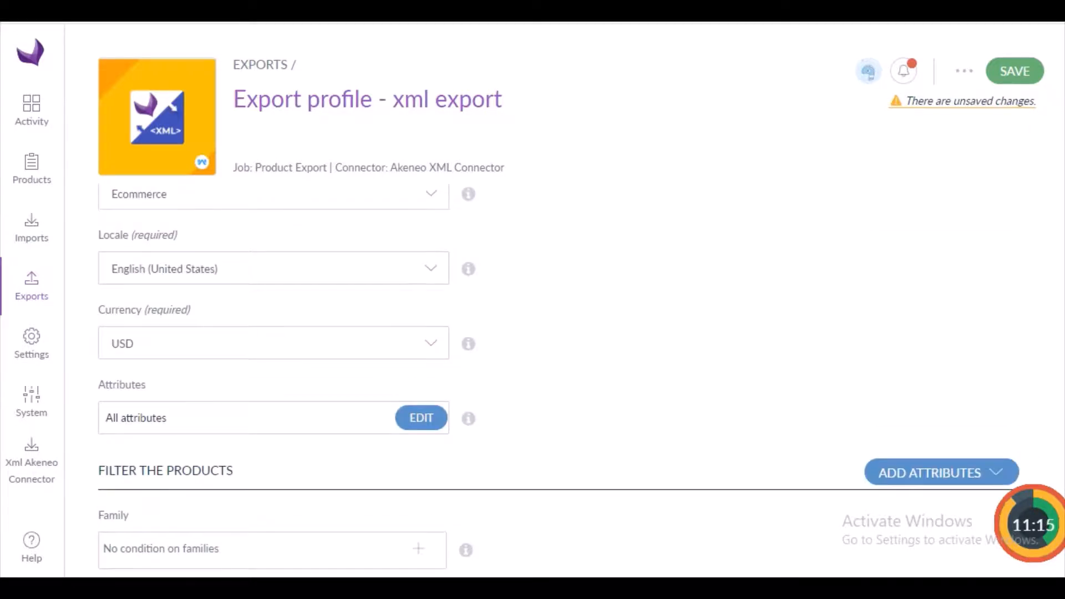
scroll(566, 383, up, 2)
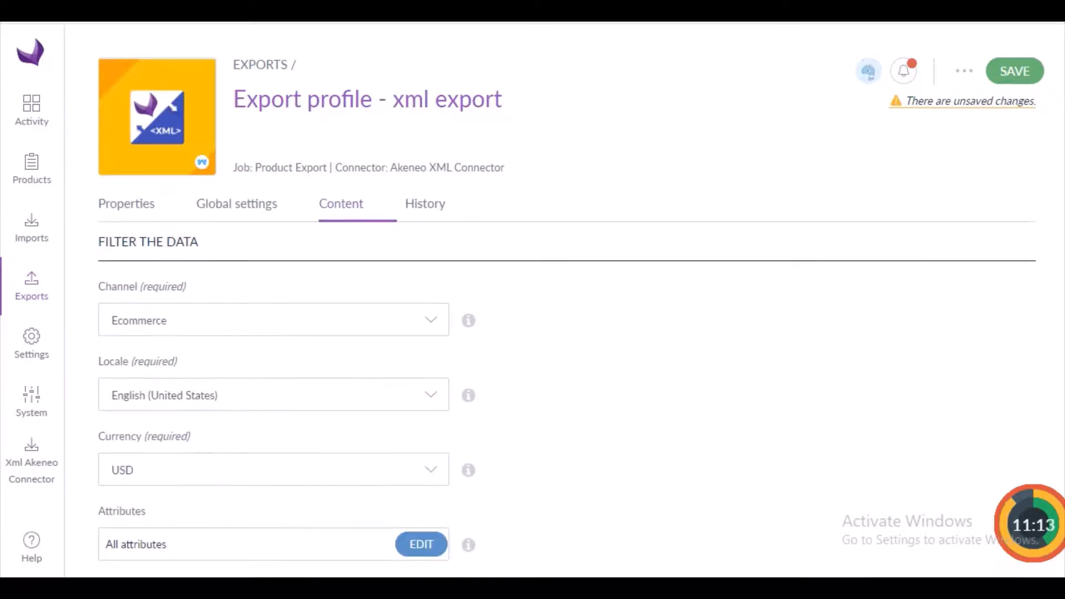
click(211, 220)
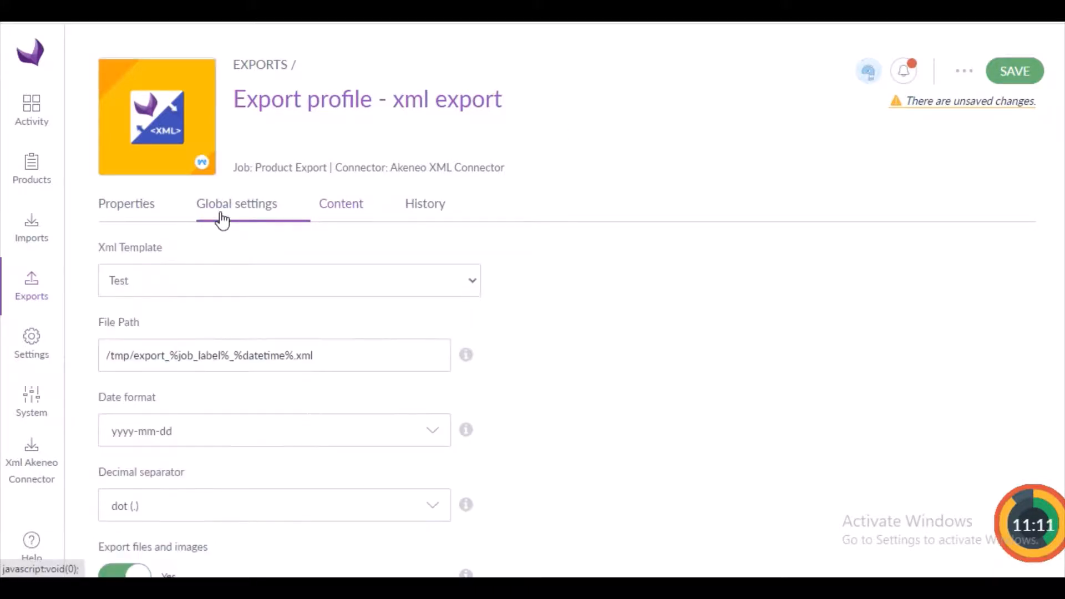
click(324, 203)
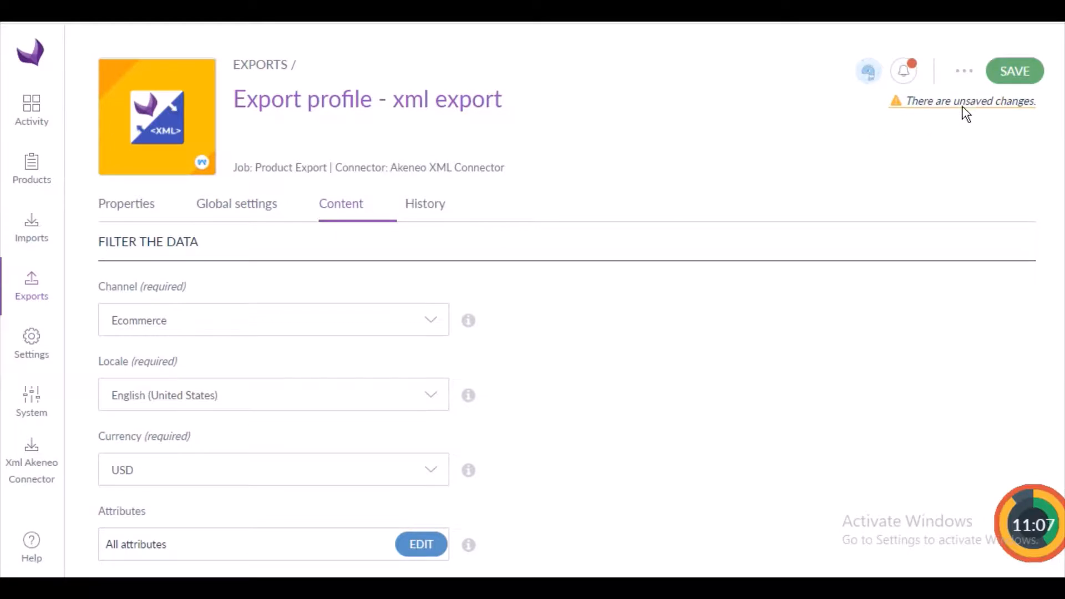
click(1007, 76)
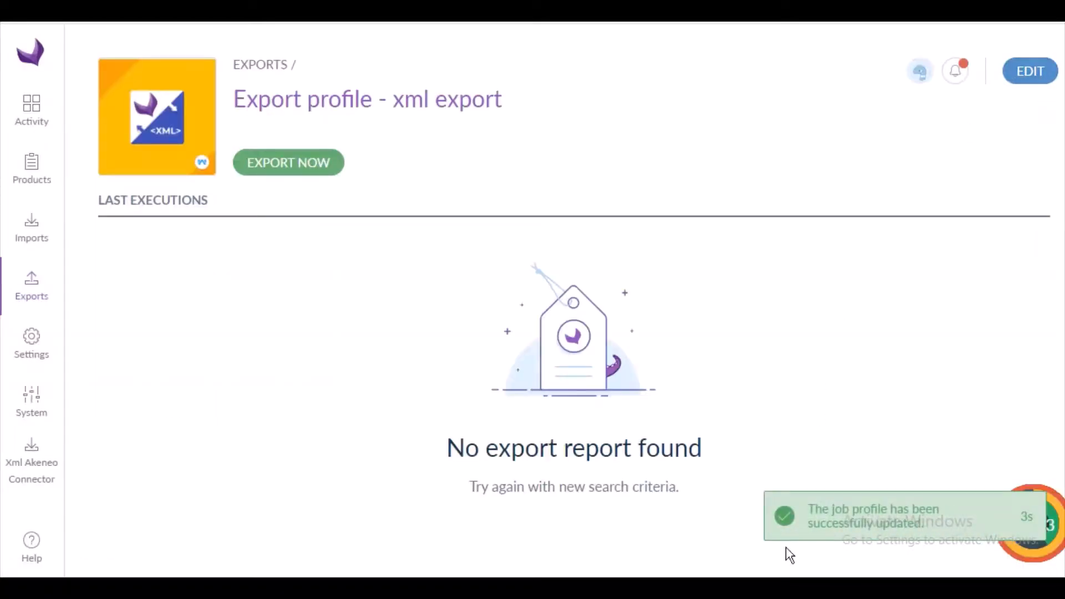
Run the xml export profile.
click(282, 172)
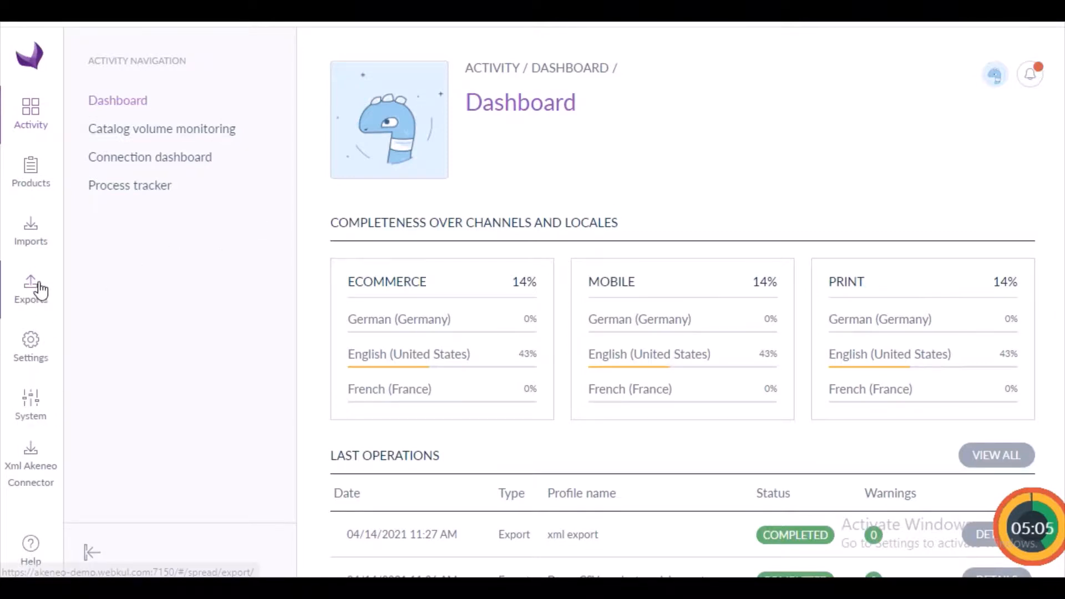
Start a new import profile with the code xml_import4.
click(32, 238)
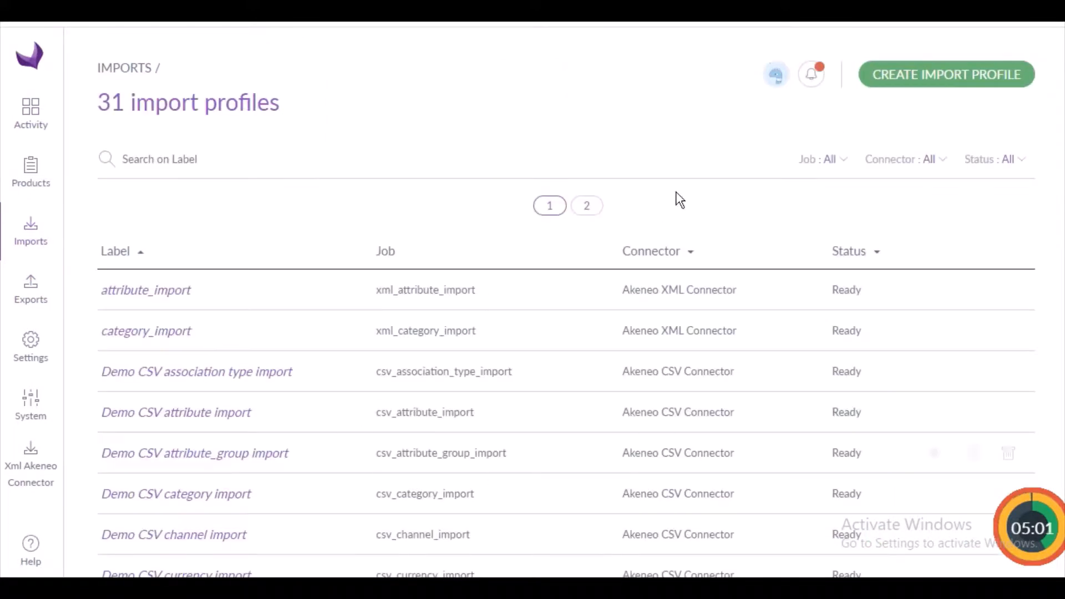
click(942, 81)
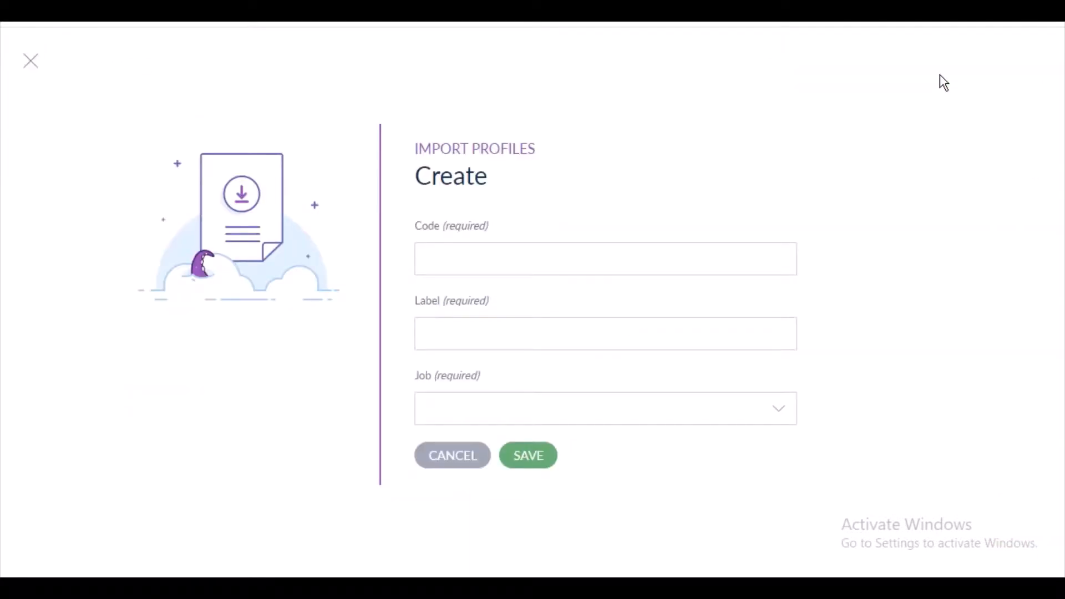
click(767, 259)
text(xml)
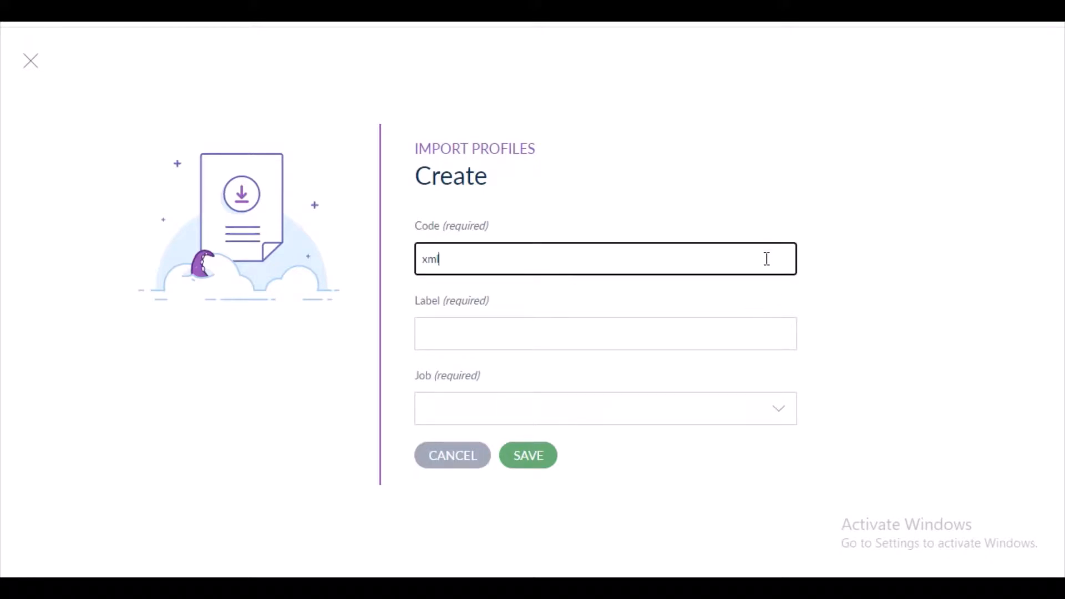
text(_i)
key(BackSpace)
text(import4)
key(ctrl+a)
Label the import profile "xml import" and set its job to Product Import from the Akeneo XML Connector.
click(719, 341)
text(xml)
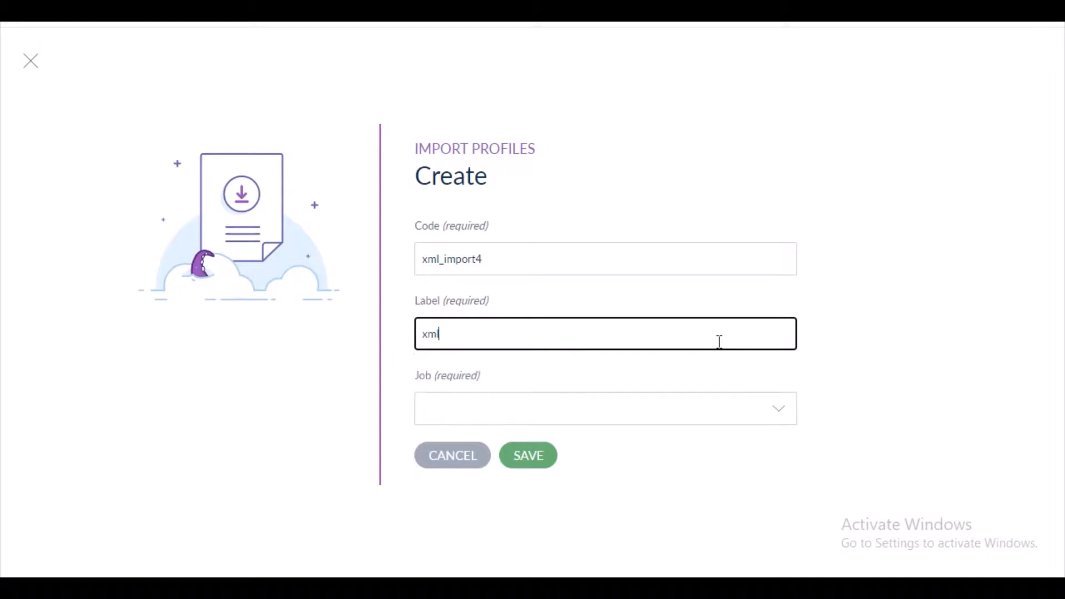
text( import)
click(774, 409)
drag(773, 238, 774, 366)
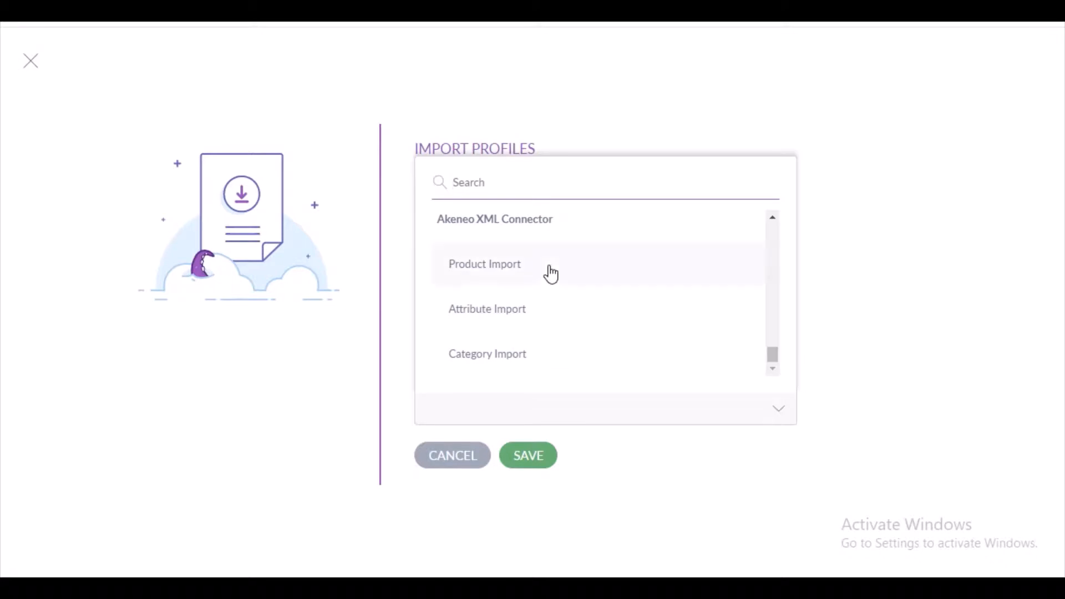
click(490, 266)
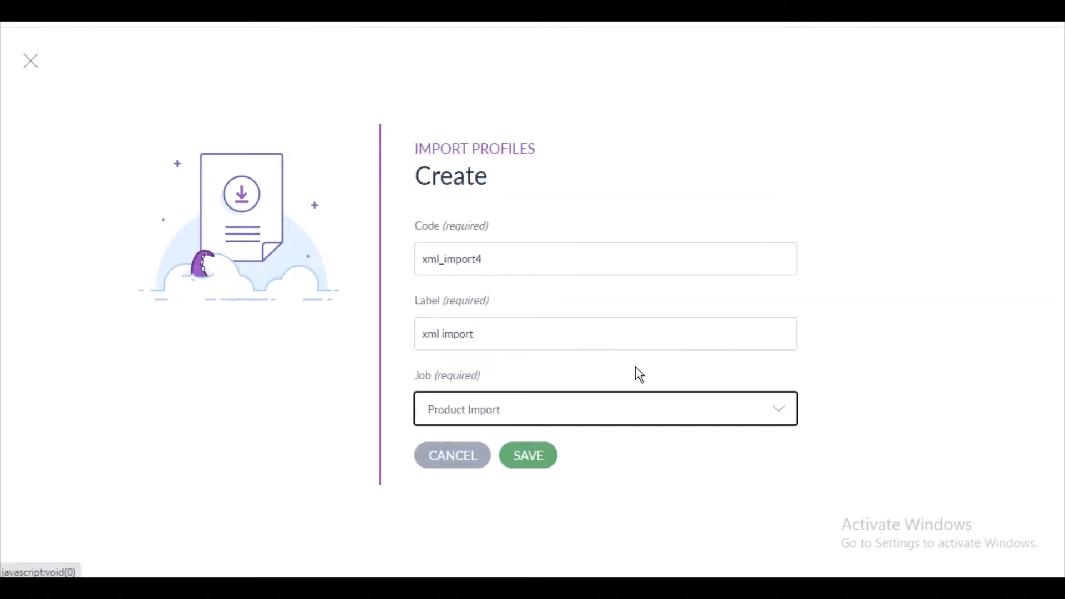
Review the Akeneo XML Connector's import jobs, reselect Product Import, and save the new import profile.
click(787, 418)
scroll(554, 319, down, 1)
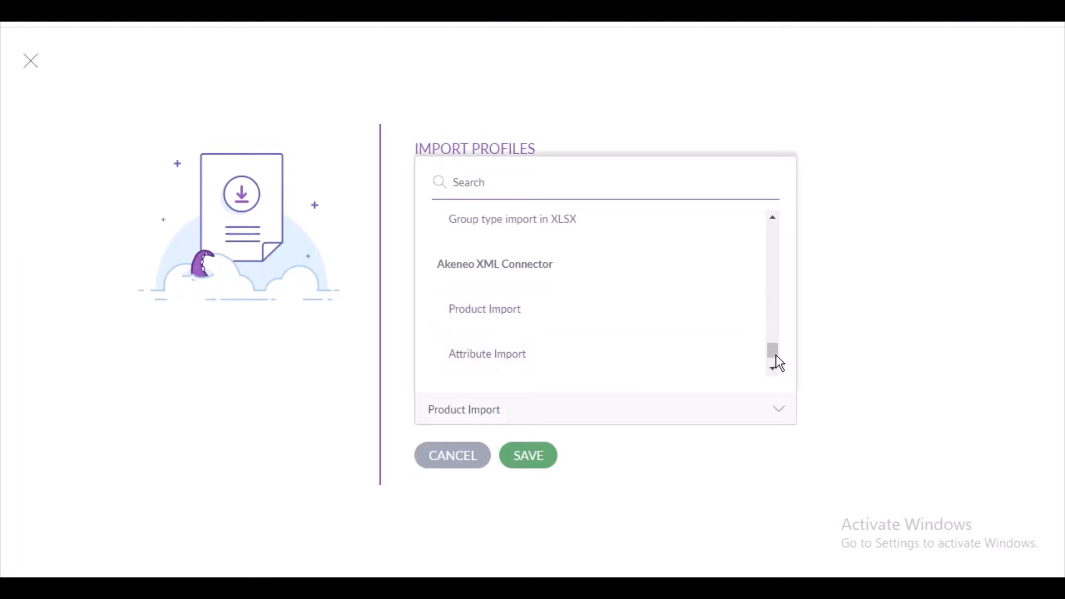
scroll(777, 358, down, 1)
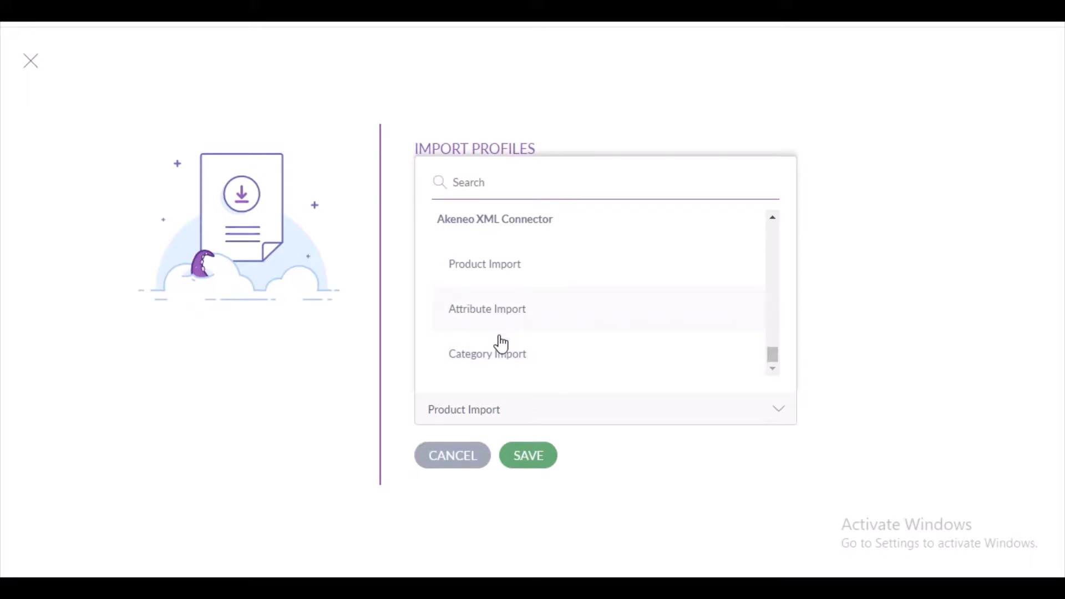
click(513, 267)
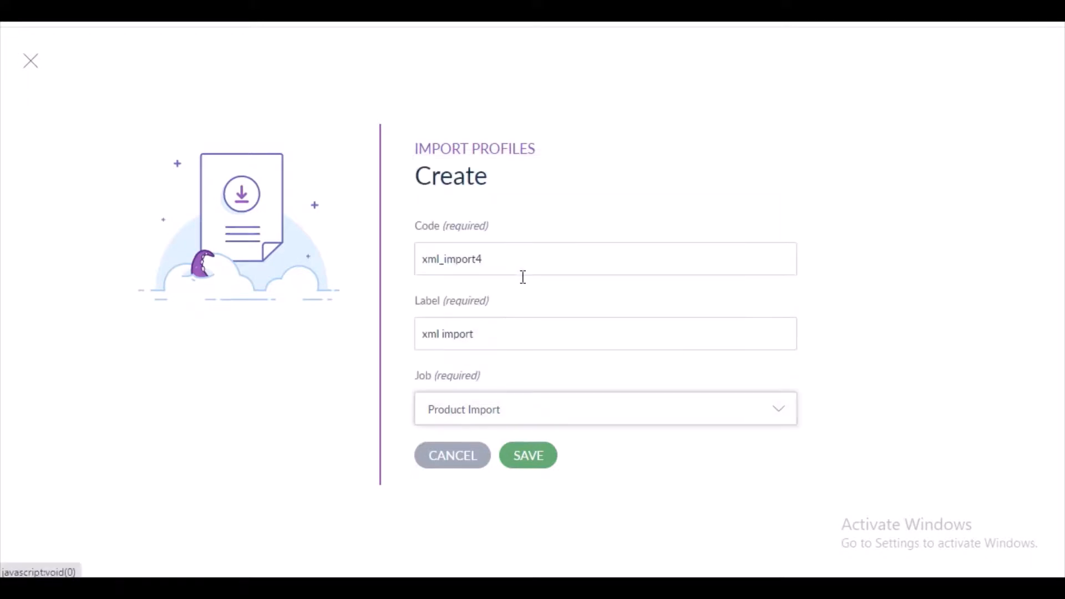
click(527, 457)
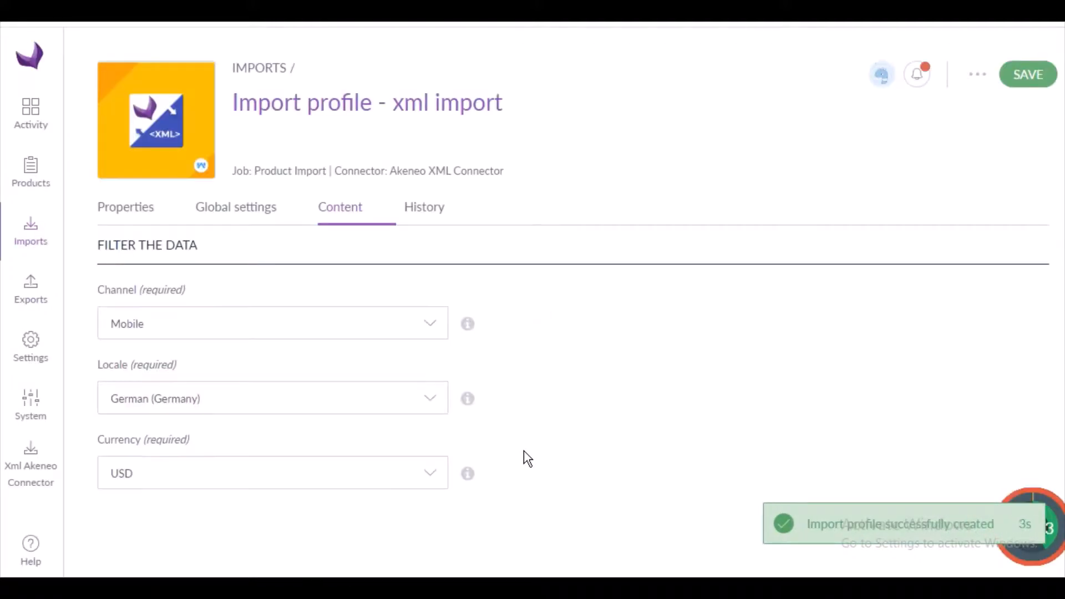
In the import profile's global settings, set the XML template to Test and the file path to /tmp/export_%job_label%_%datetime%.xml.
click(252, 214)
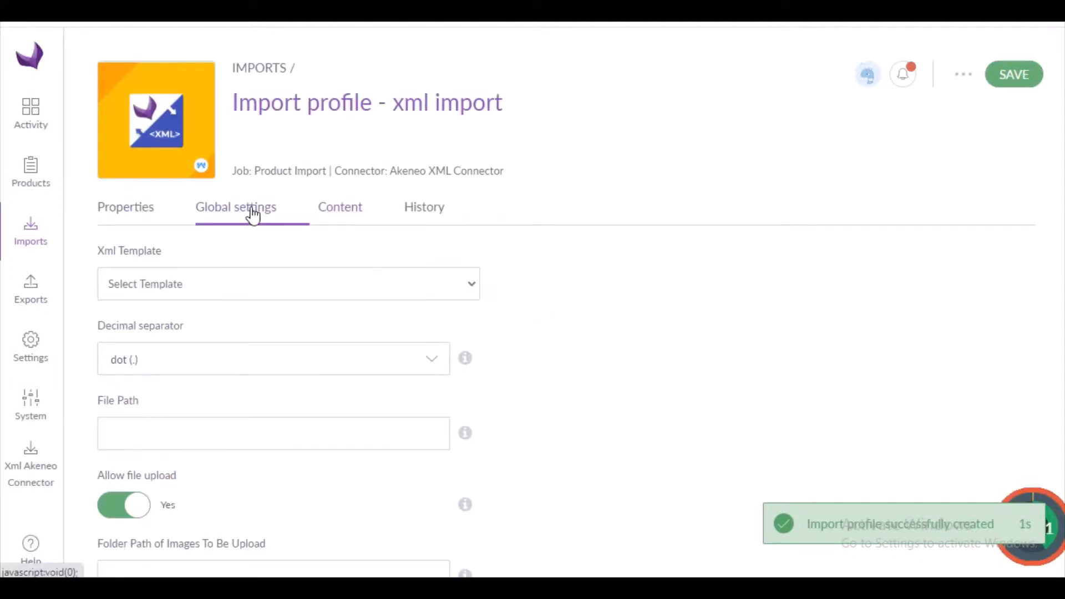
click(473, 288)
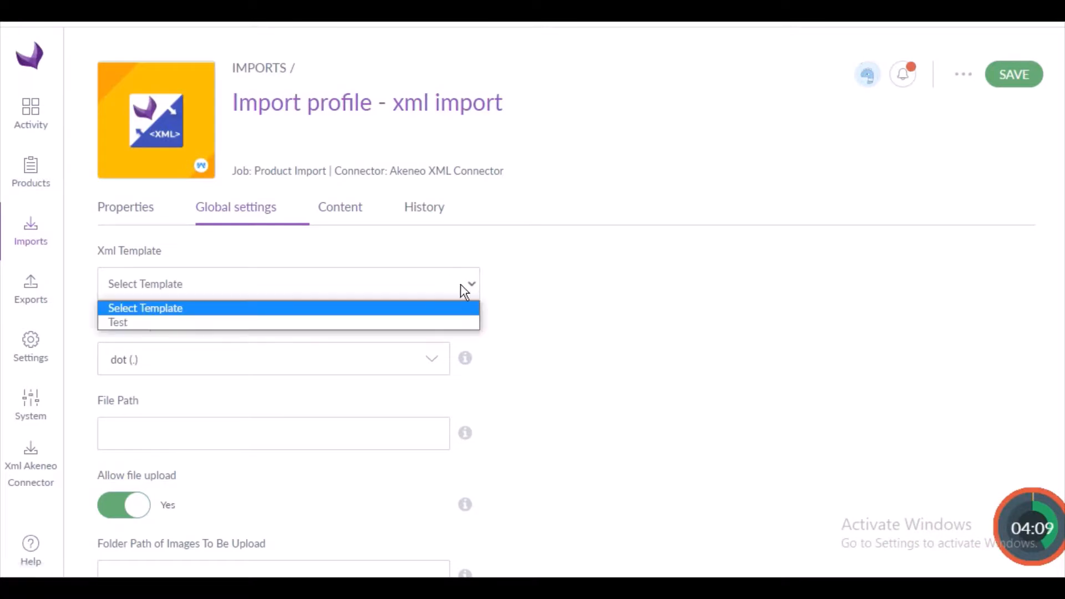
click(409, 324)
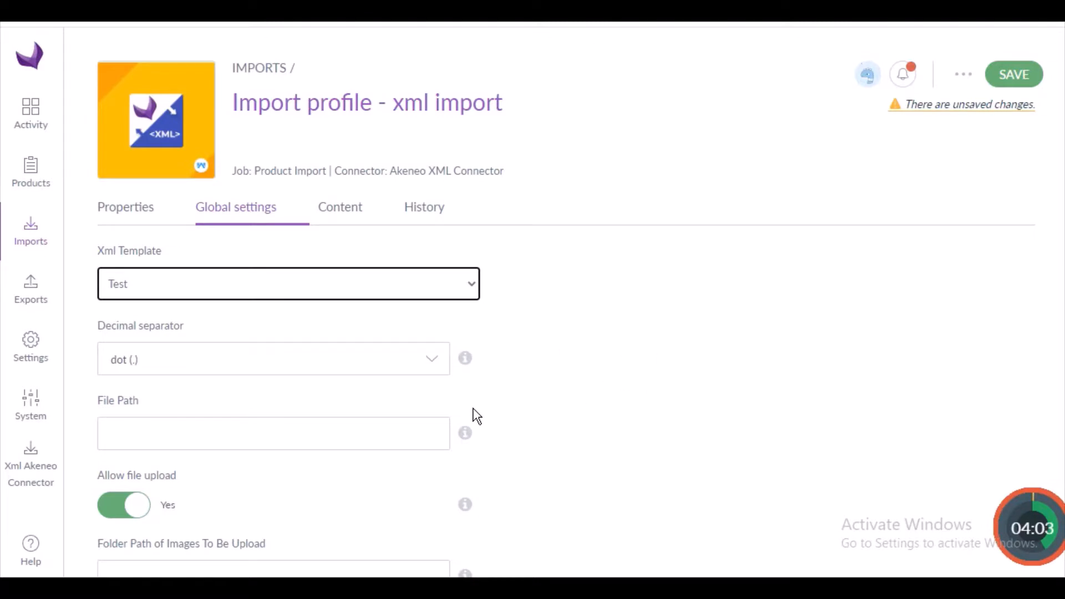
click(356, 436)
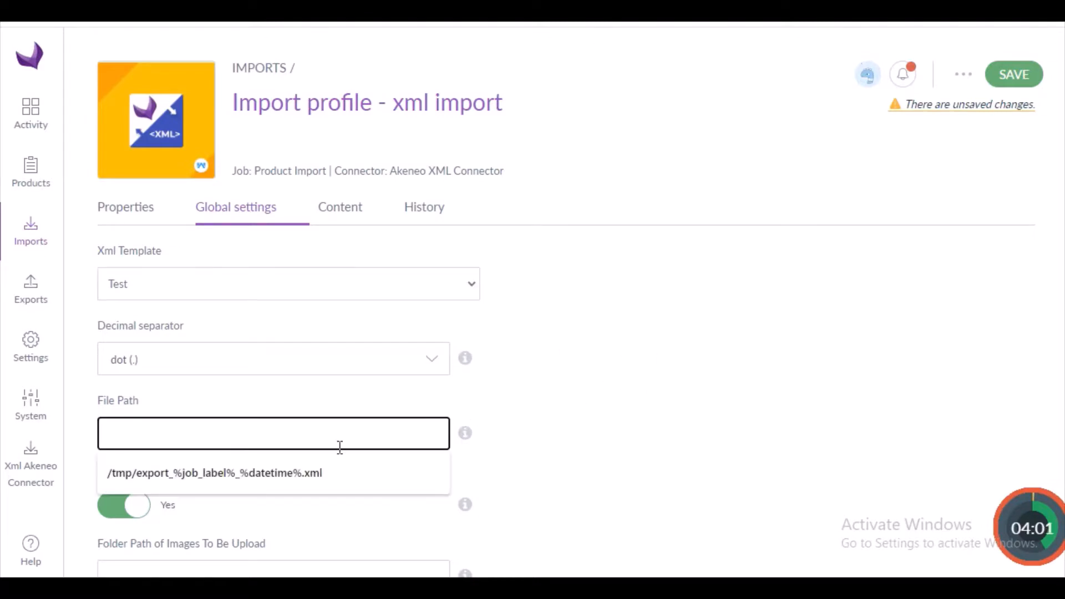
click(313, 470)
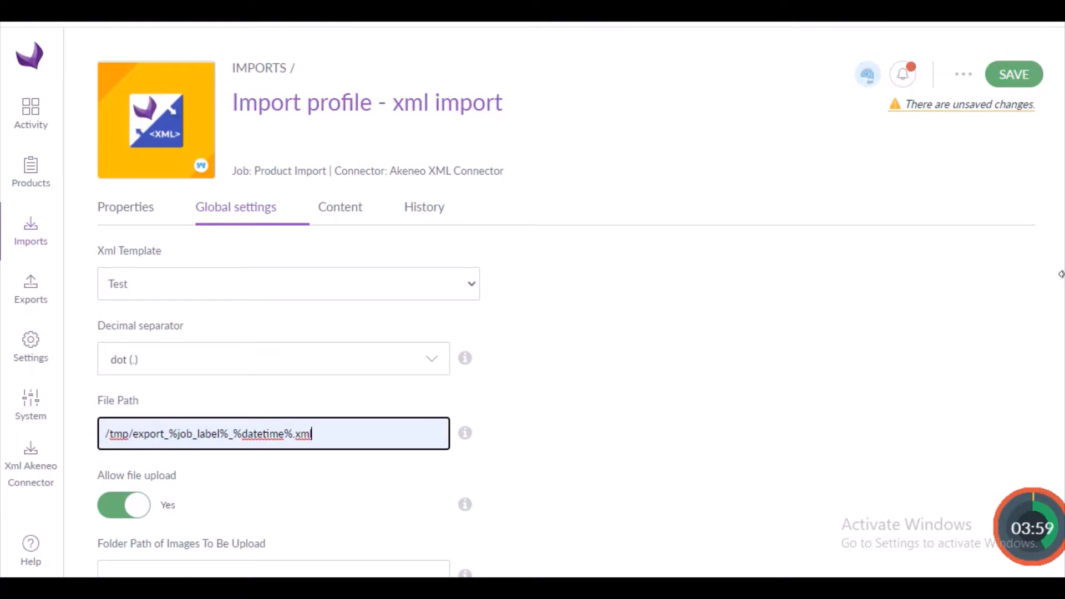
Copy the import file path into the folder path of images to be uploaded.
scroll(566, 385, down, 1)
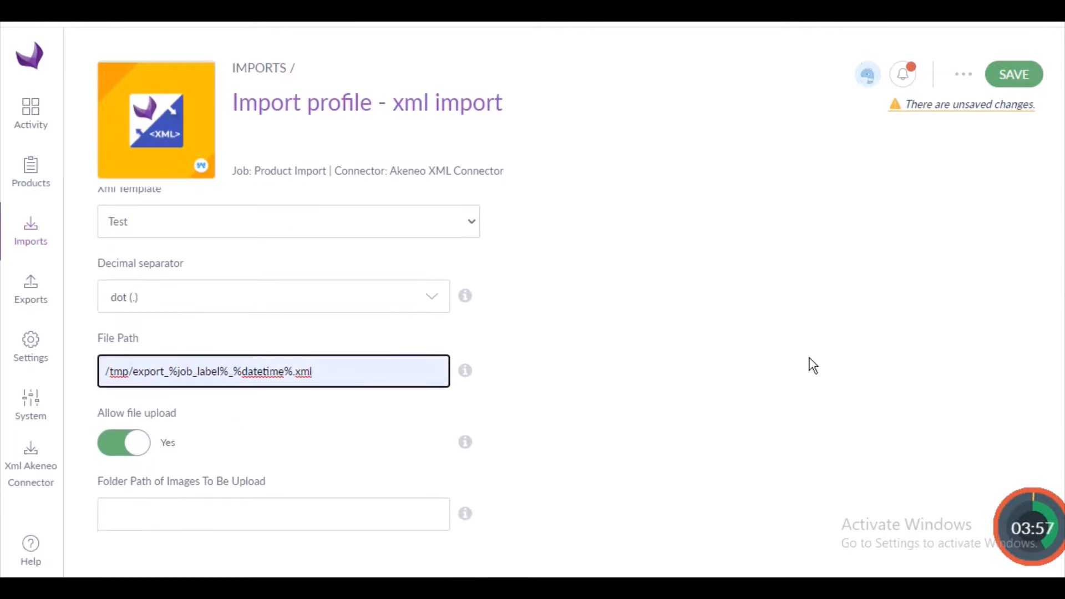
click(414, 514)
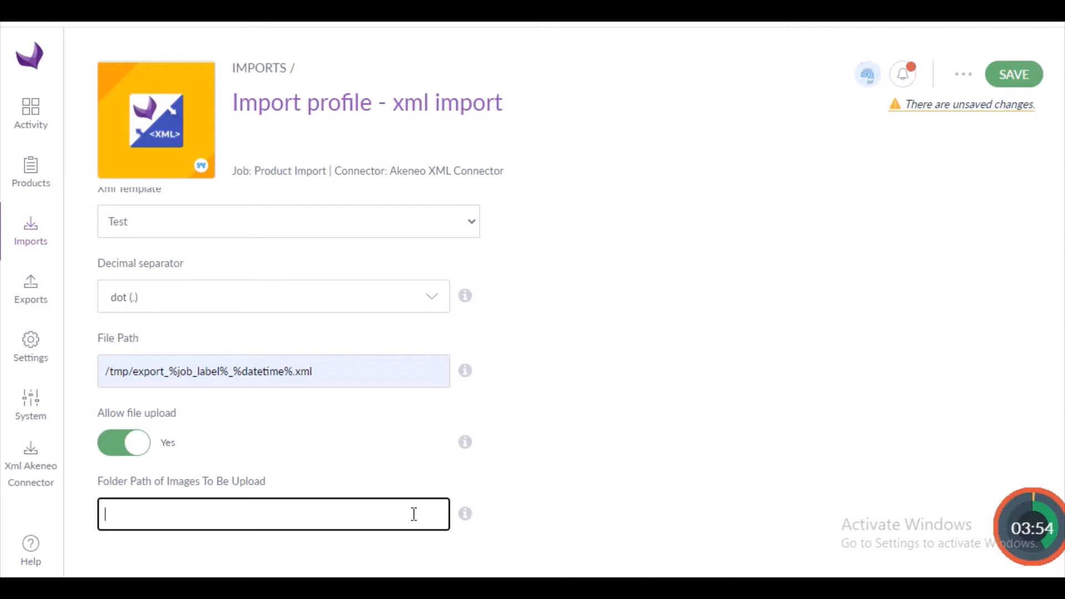
click(322, 373)
key(ctrl+a)
key(ctrl+c)
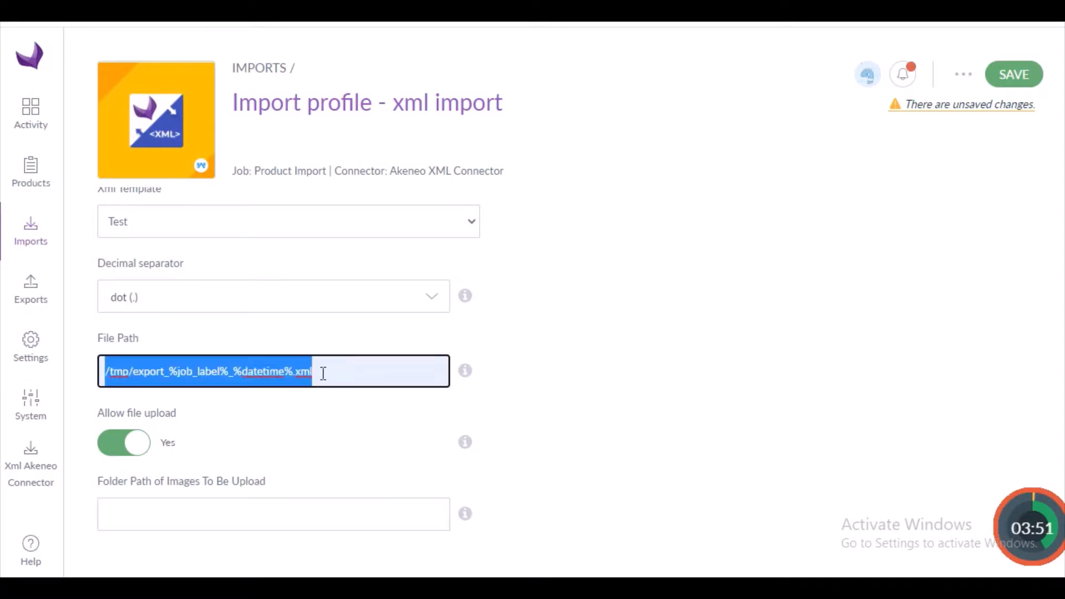
click(298, 509)
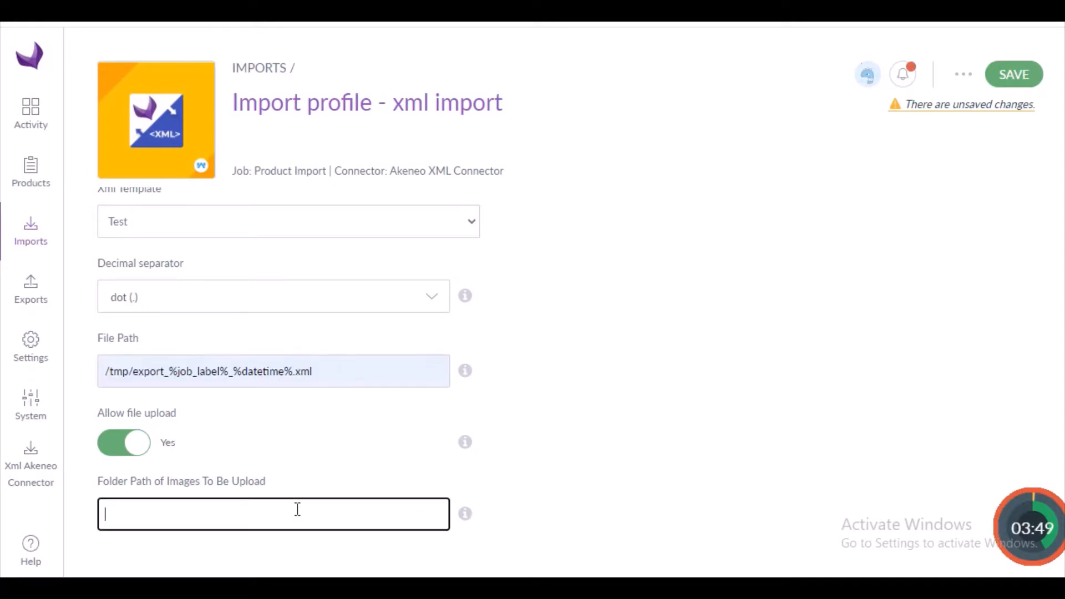
key(ctrl+v)
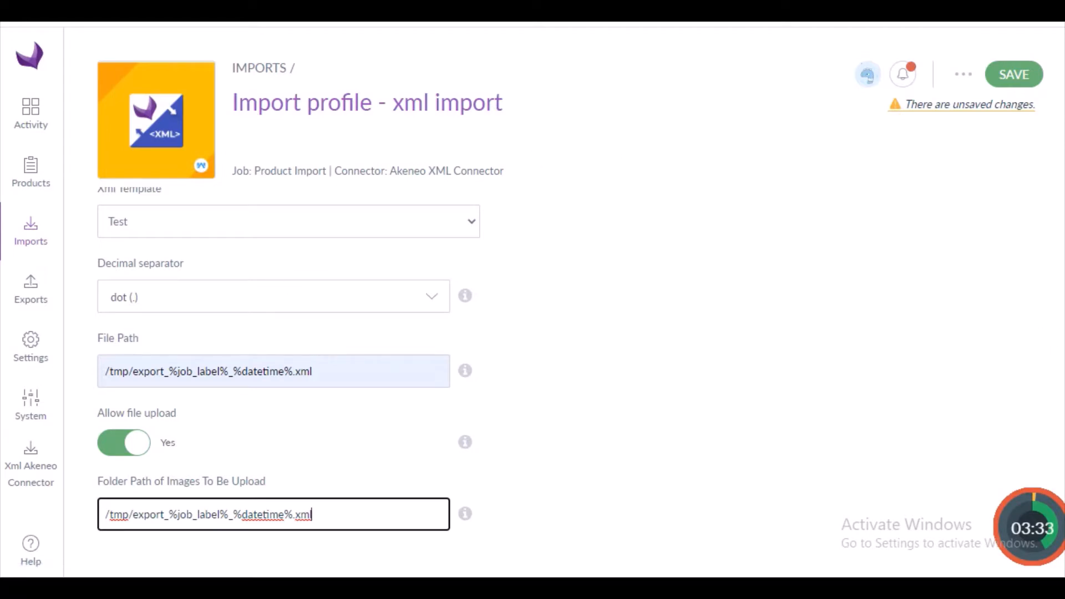
Filter the imported data to the Ecommerce channel and the English (United States) locale.
scroll(1054, 337, up, 1)
click(337, 209)
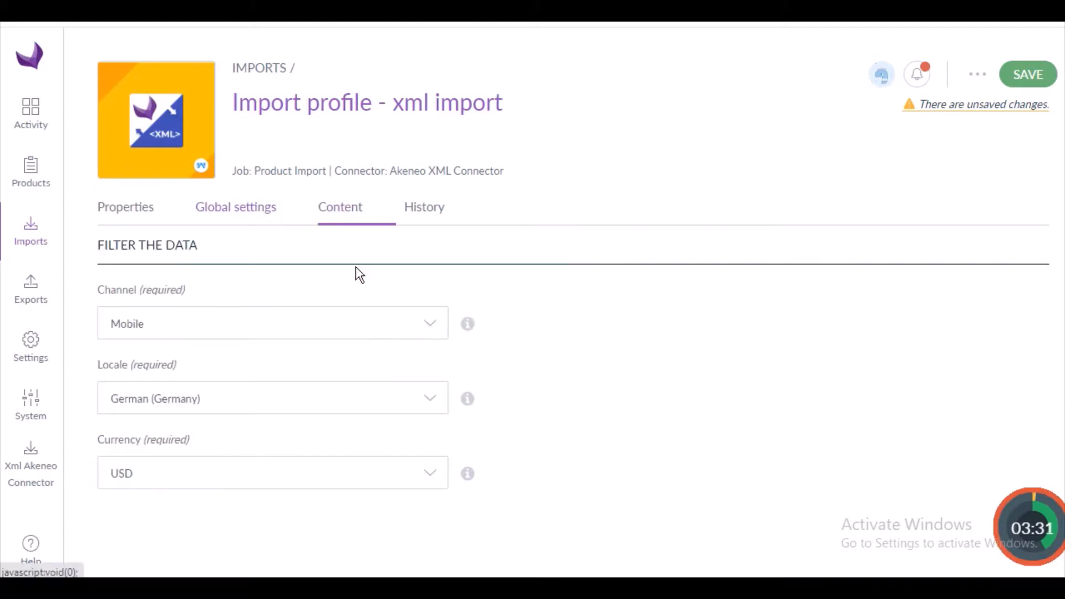
click(428, 331)
click(176, 372)
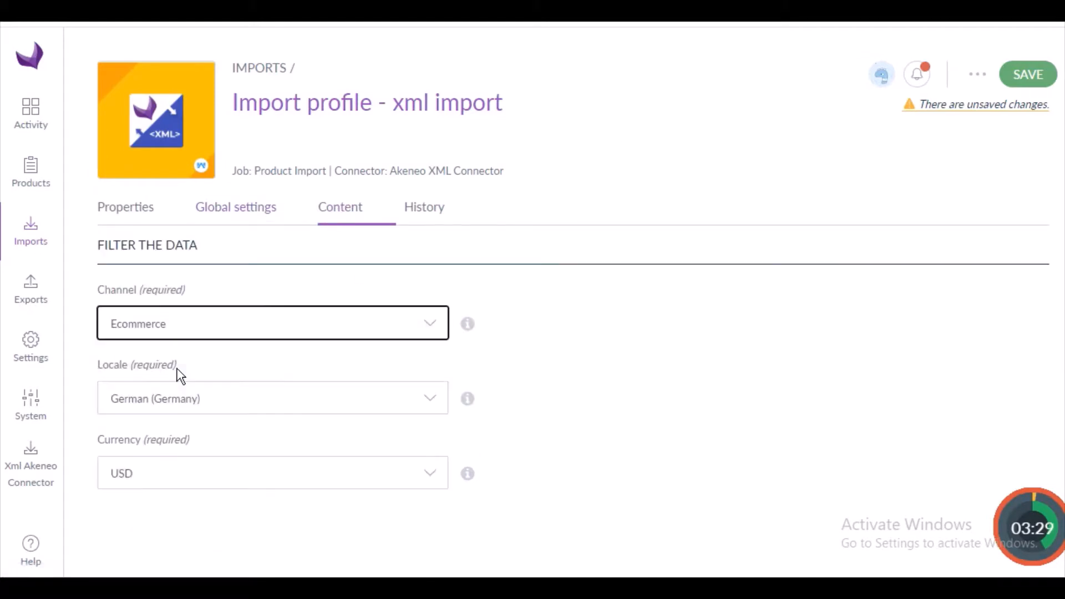
click(435, 404)
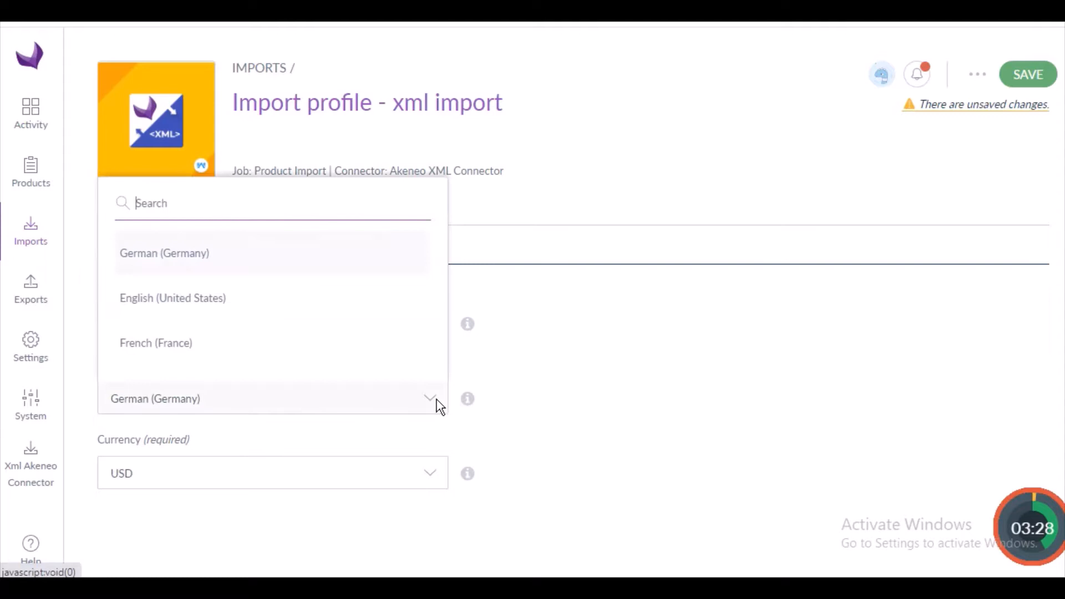
click(291, 298)
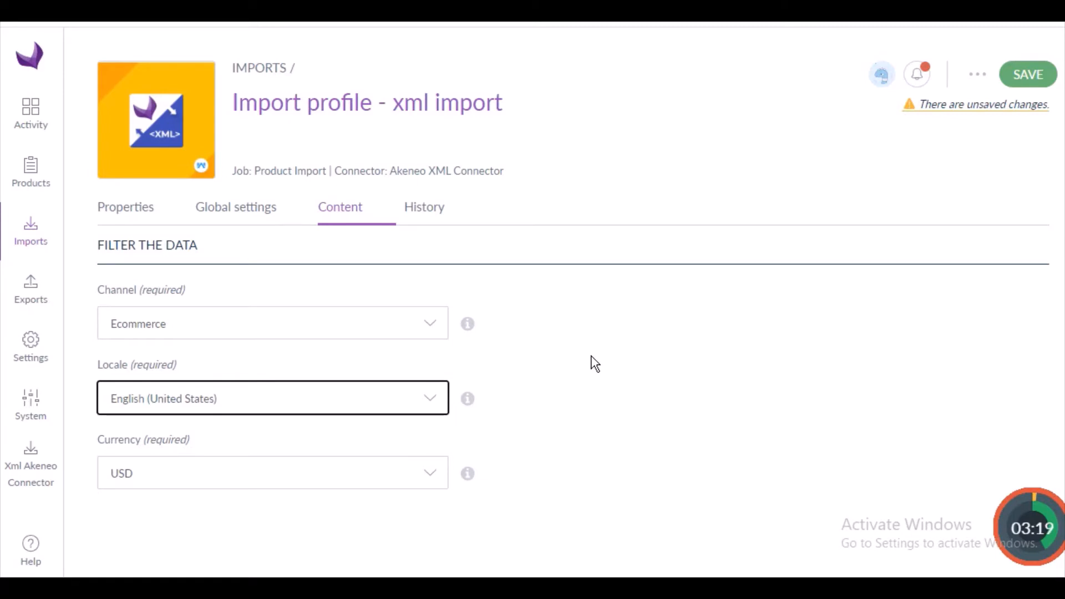
Save the xml import profile and run the import from its configured file path.
click(1025, 77)
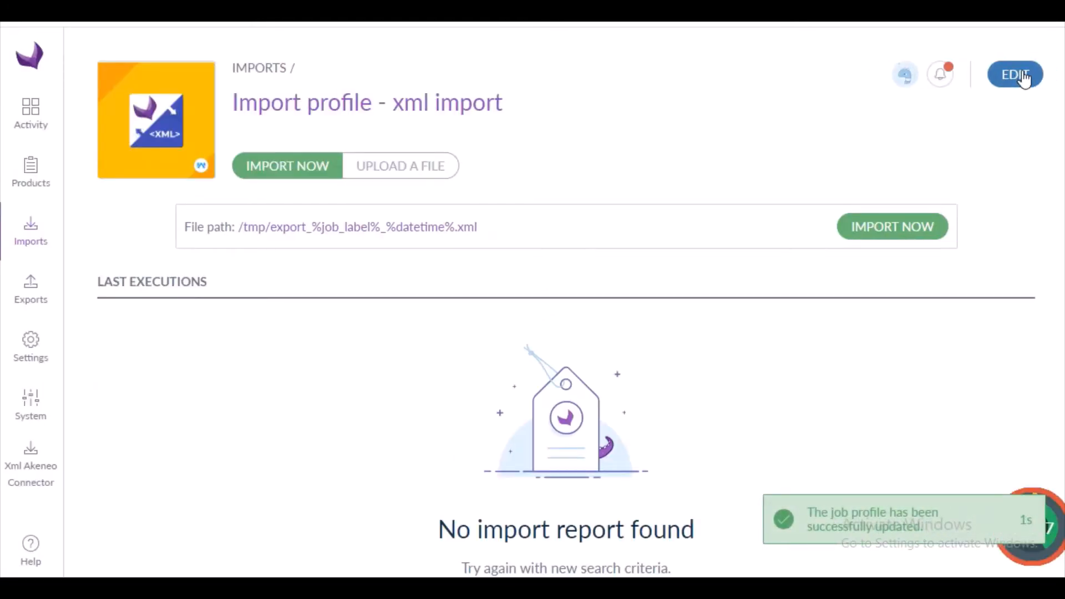
click(884, 228)
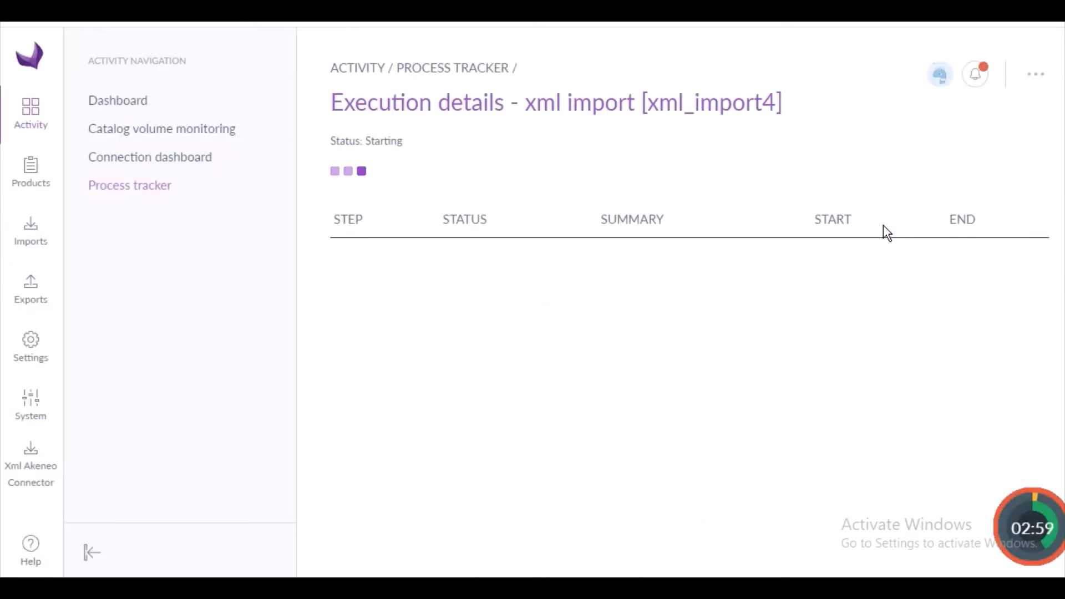